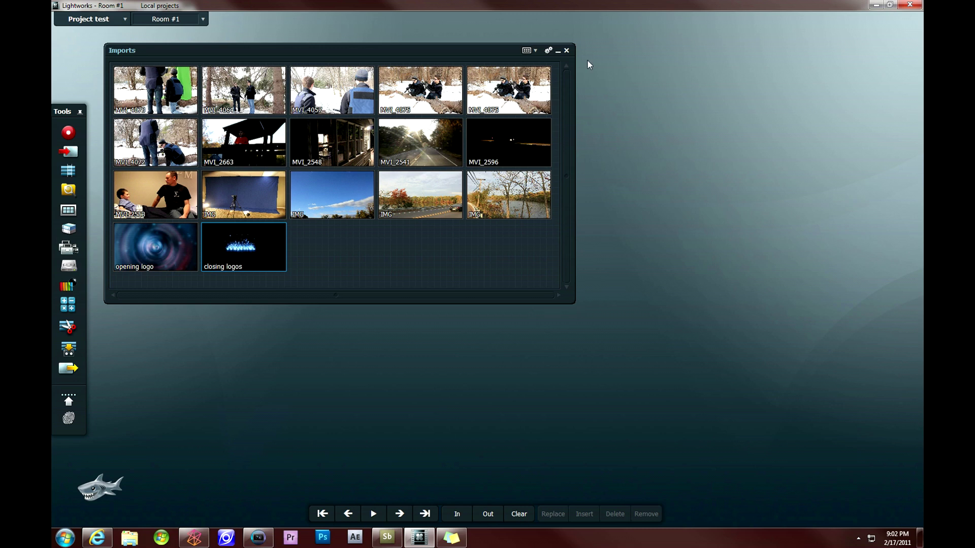
Create a new empty edit, Edit #2.
{"action": "mouse_move", "coordinate": [544, 124]}
{"action": "mouse_move", "coordinate": [345, 85]}
{"action": "mouse_move", "coordinate": [406, 161]}
{"action": "left_click", "coordinate": [75, 178]}
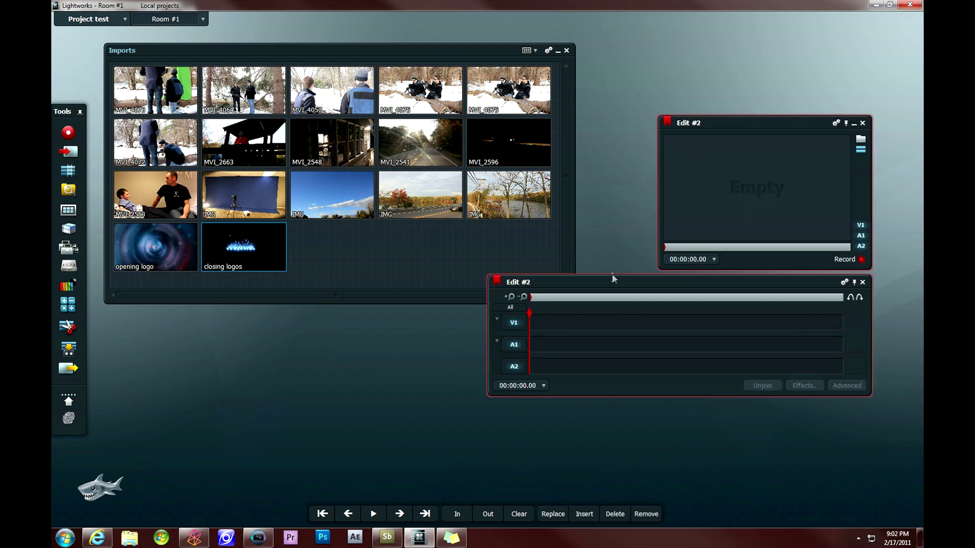
Position and resize the Edit #2 viewer and timeline beside the clips, then toggle Record off and on.
{"action": "left_click_drag", "start_coordinate": [610, 280], "coordinate": [572, 326]}
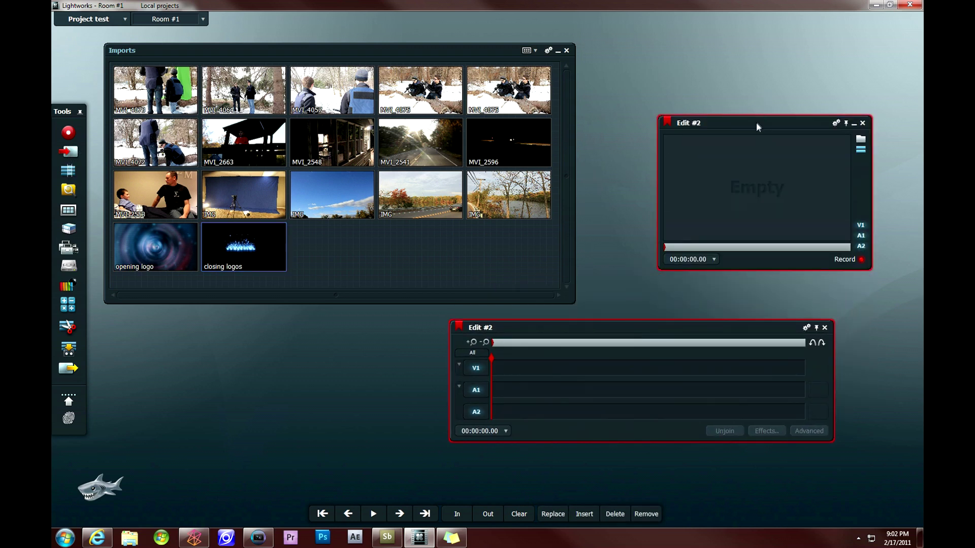
{"action": "left_click_drag", "start_coordinate": [757, 123], "coordinate": [698, 153]}
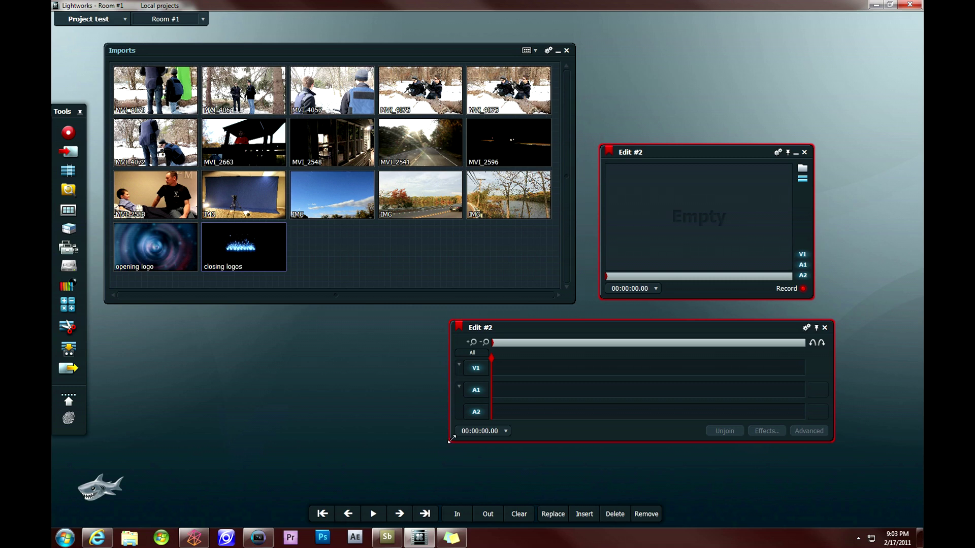
{"action": "left_click_drag", "start_coordinate": [450, 439], "coordinate": [264, 482]}
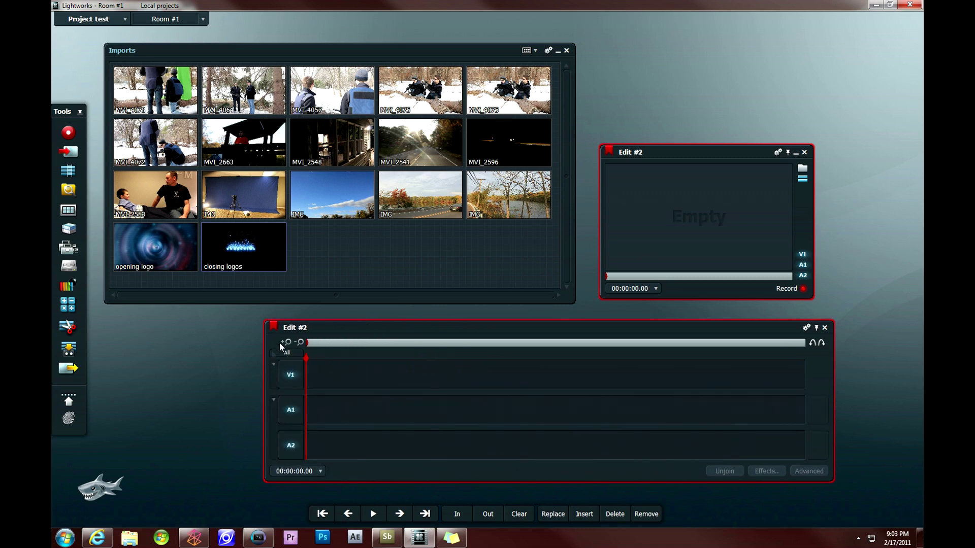
{"action": "left_click_drag", "start_coordinate": [268, 366], "coordinate": [227, 365]}
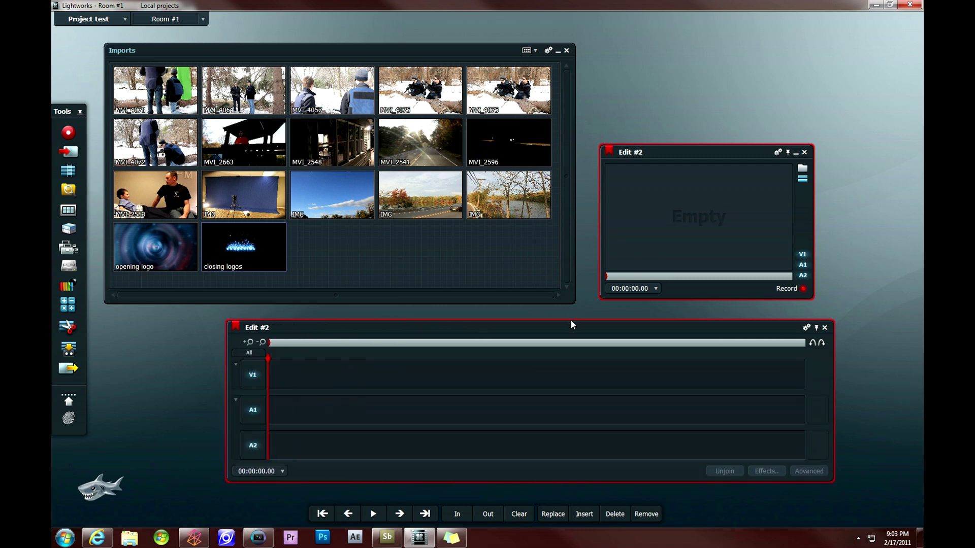
{"action": "mouse_move", "coordinate": [570, 319]}
{"action": "left_mouse_down"}
{"action": "mouse_move", "coordinate": [567, 279]}
{"action": "mouse_move", "coordinate": [568, 303]}
{"action": "left_mouse_up"}
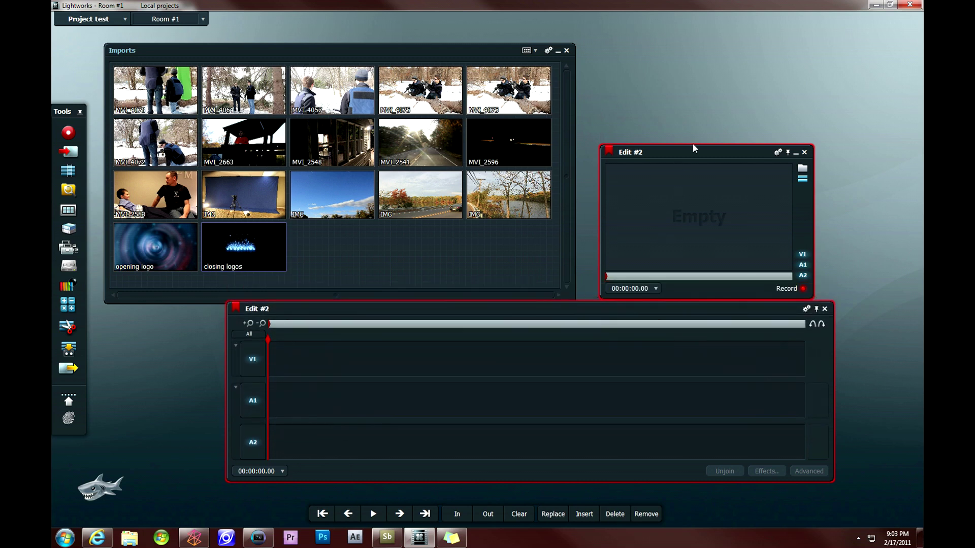
{"action": "left_click_drag", "start_coordinate": [693, 145], "coordinate": [678, 142]}
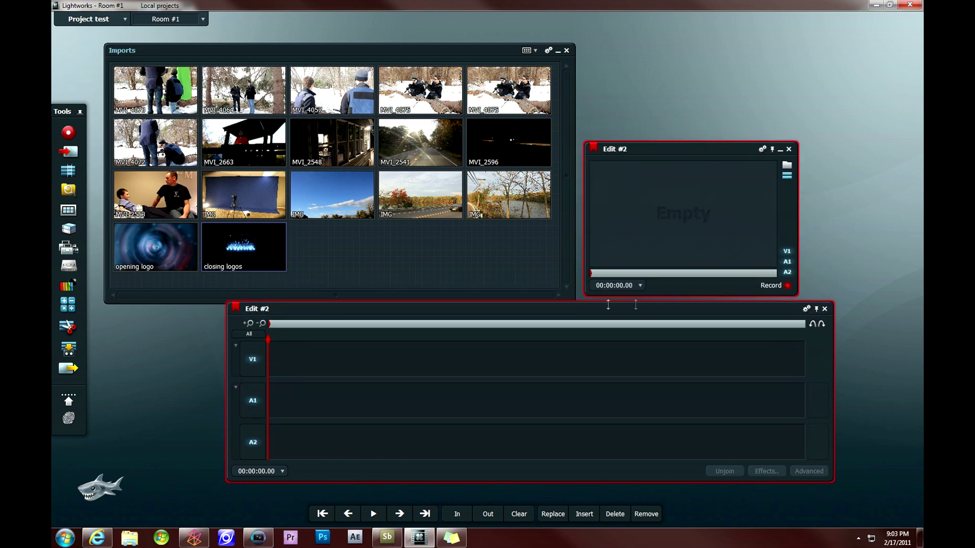
{"action": "left_click_drag", "start_coordinate": [605, 306], "coordinate": [608, 315]}
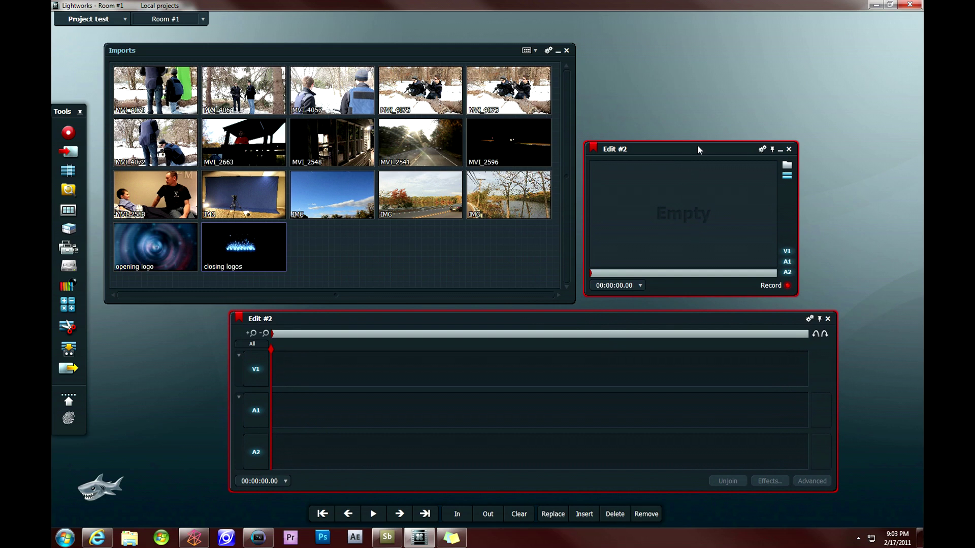
{"action": "left_click_drag", "start_coordinate": [699, 150], "coordinate": [740, 158]}
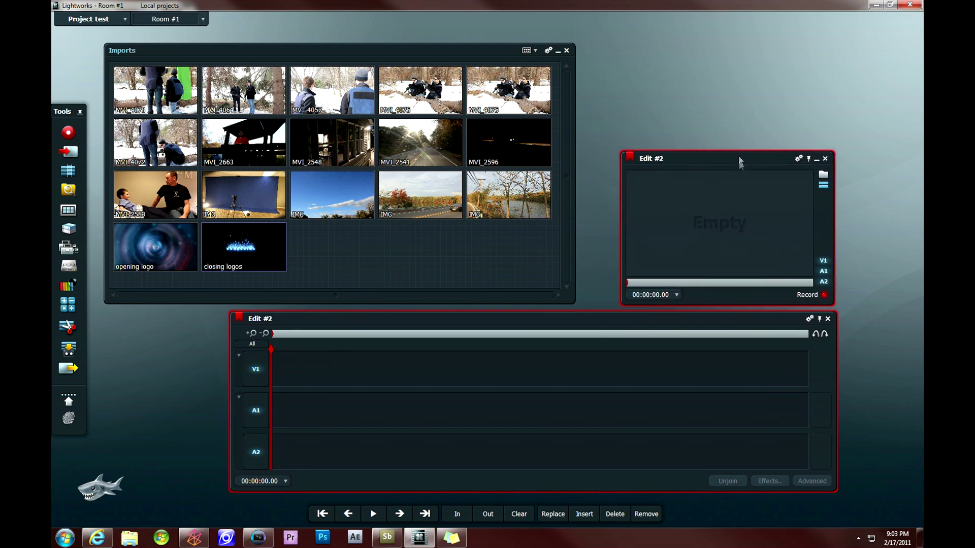
{"action": "left_click", "coordinate": [814, 297]}
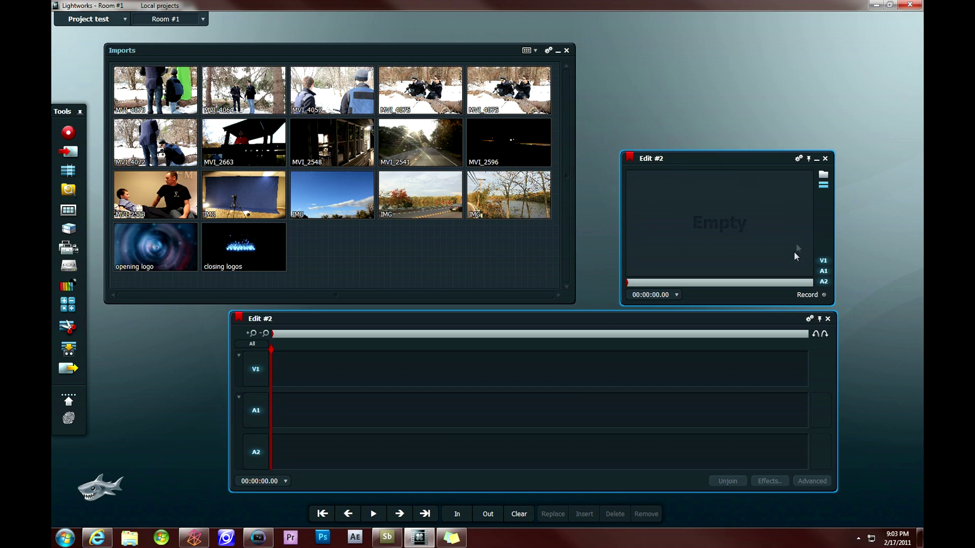
{"action": "left_click", "coordinate": [812, 296]}
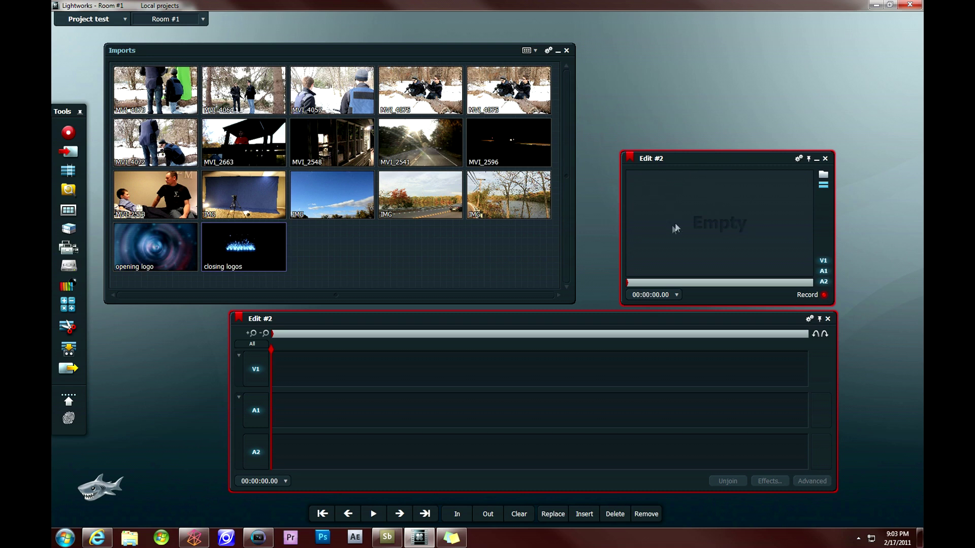
Drop the opening logo clip into Edit #2 at the start of the edit.
{"action": "mouse_move", "coordinate": [140, 226]}
{"action": "left_click_drag", "start_coordinate": [281, 334], "coordinate": [284, 339]}
{"action": "left_click_drag", "start_coordinate": [163, 254], "coordinate": [727, 213]}
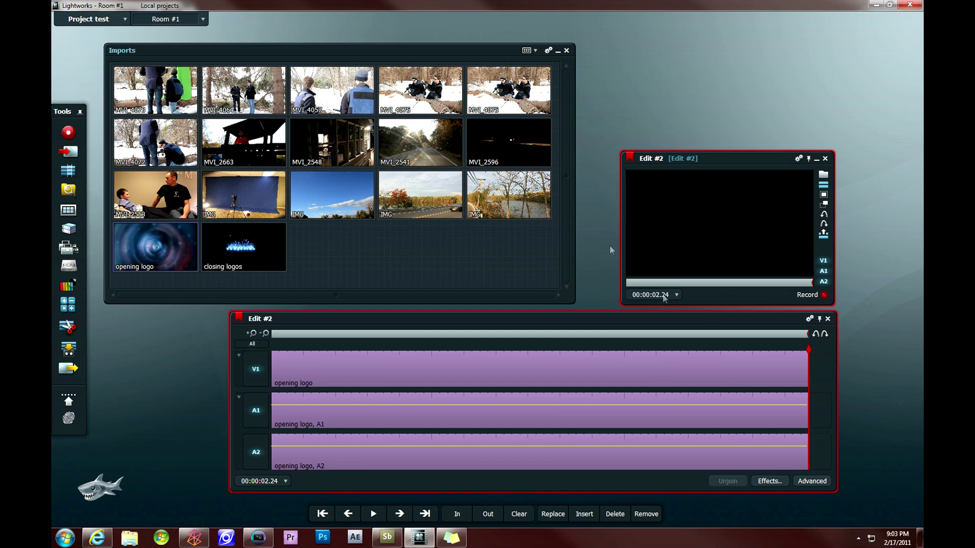
Review the opening logo on the timeline, ending at the edit's end.
{"action": "left_click", "coordinate": [786, 335]}
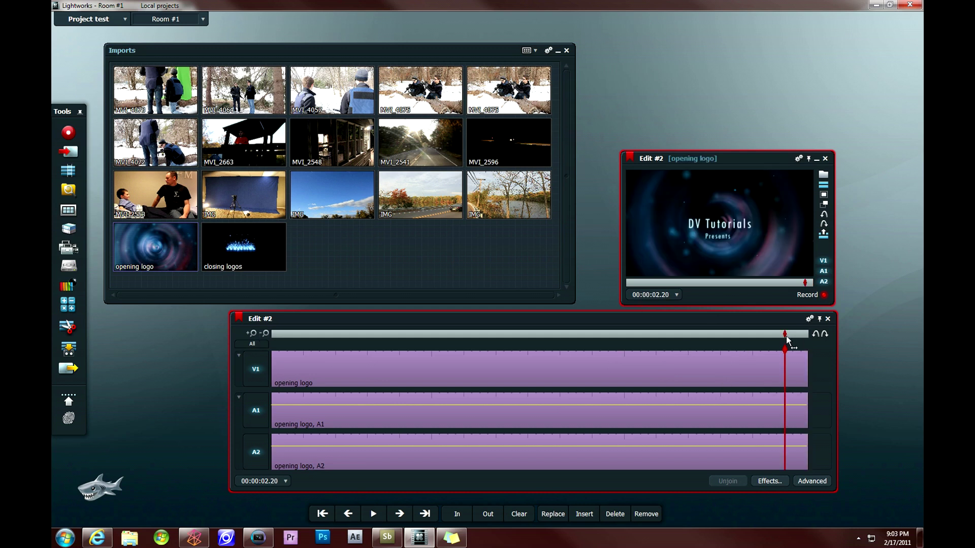
{"action": "left_click", "coordinate": [631, 334]}
{"action": "left_click", "coordinate": [464, 333]}
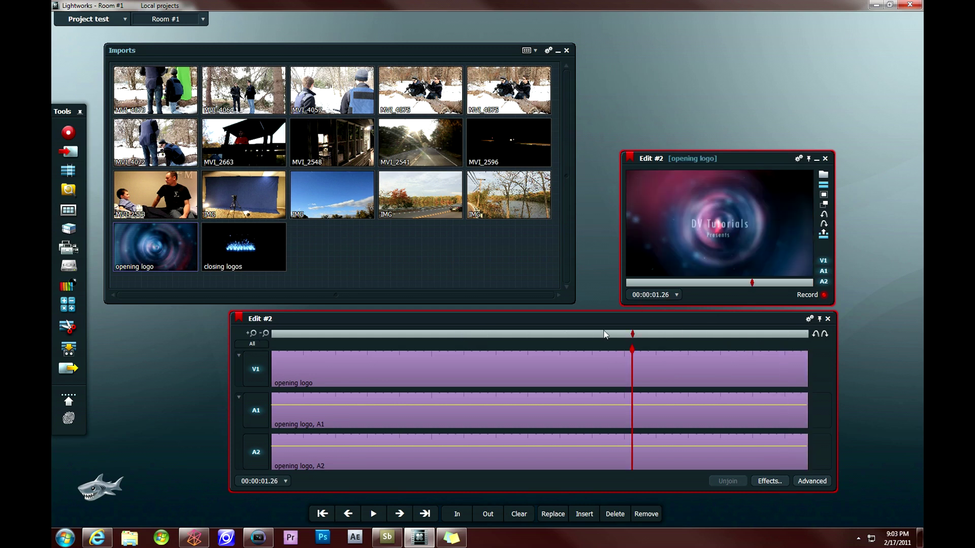
{"action": "left_click", "coordinate": [793, 334]}
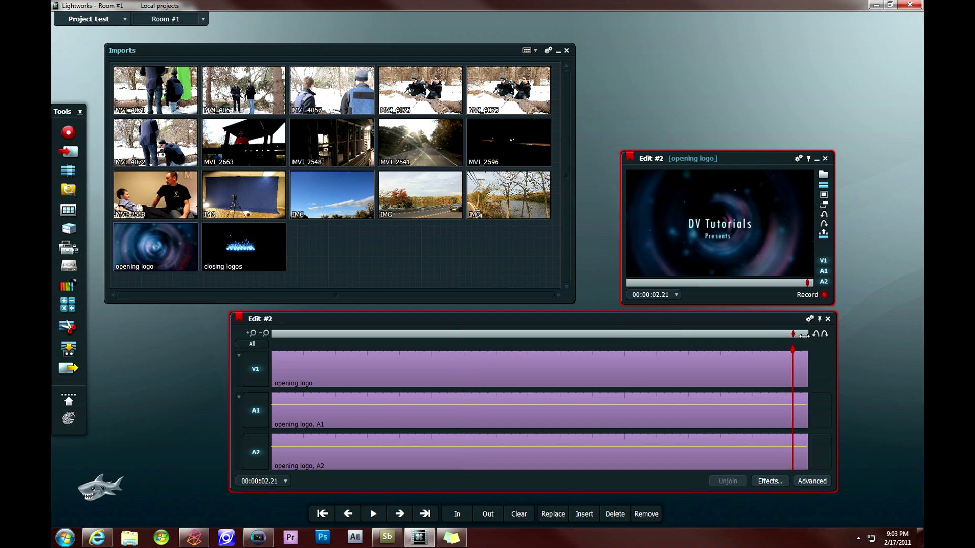
{"action": "left_click", "coordinate": [801, 334]}
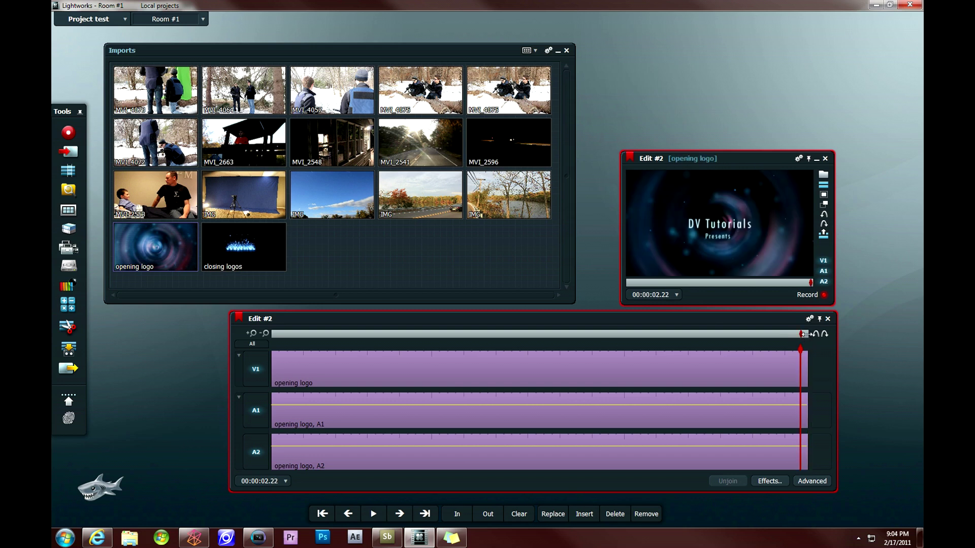
{"action": "left_click", "coordinate": [806, 334]}
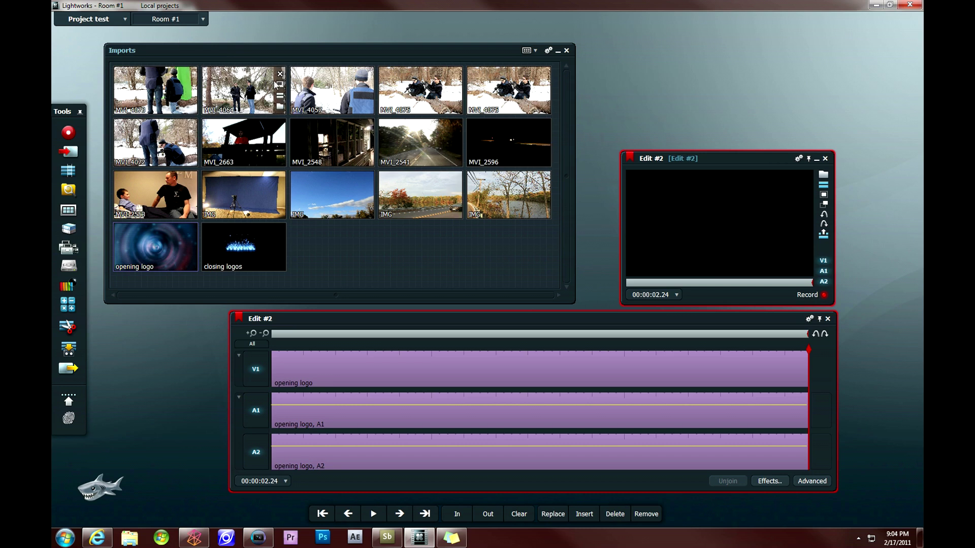
Append MVI_4064 after the opening logo, dismiss the empty Clipboard tile, and scrub to 00:00:03.20.
{"action": "left_click_drag", "start_coordinate": [244, 89], "coordinate": [691, 203]}
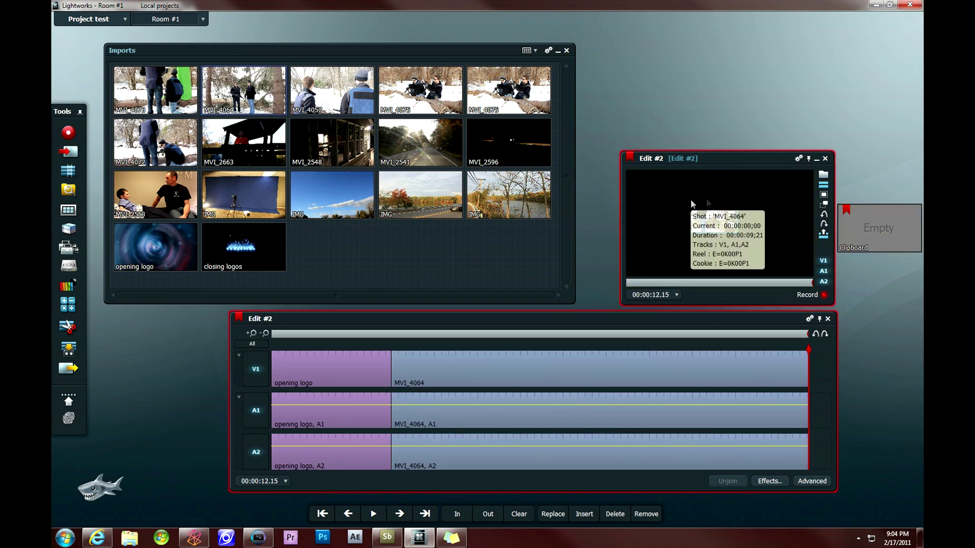
{"action": "left_click_drag", "start_coordinate": [867, 224], "coordinate": [681, 88]}
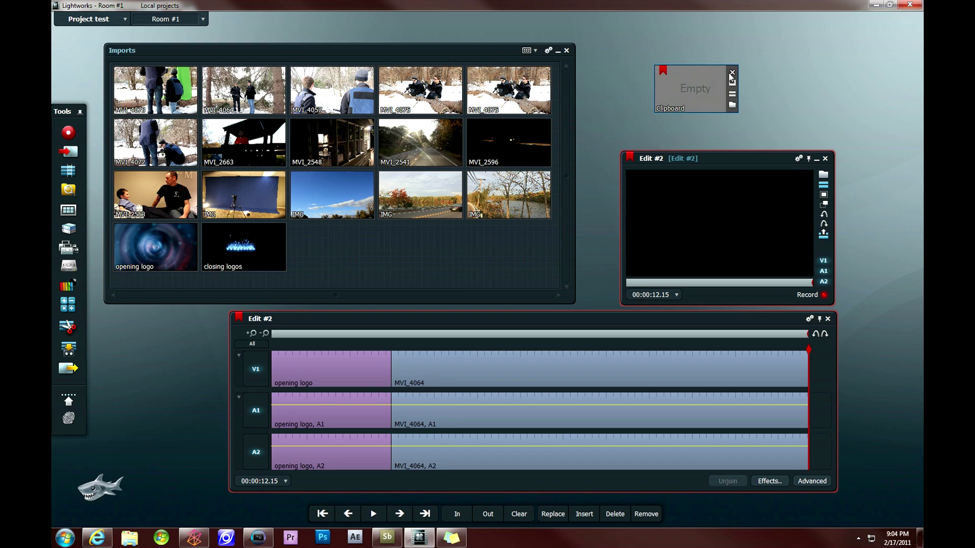
{"action": "left_click", "coordinate": [732, 72]}
{"action": "left_click", "coordinate": [456, 333]}
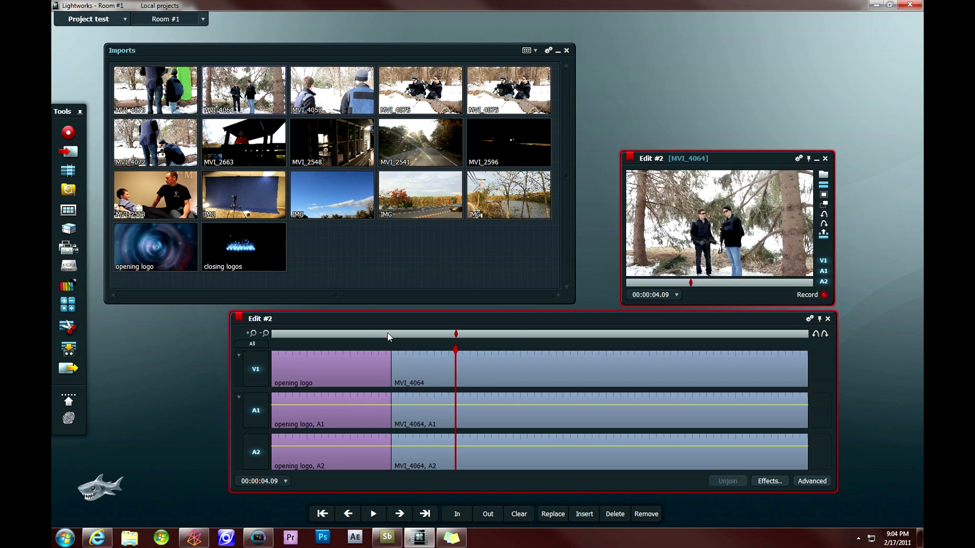
{"action": "left_click", "coordinate": [345, 334]}
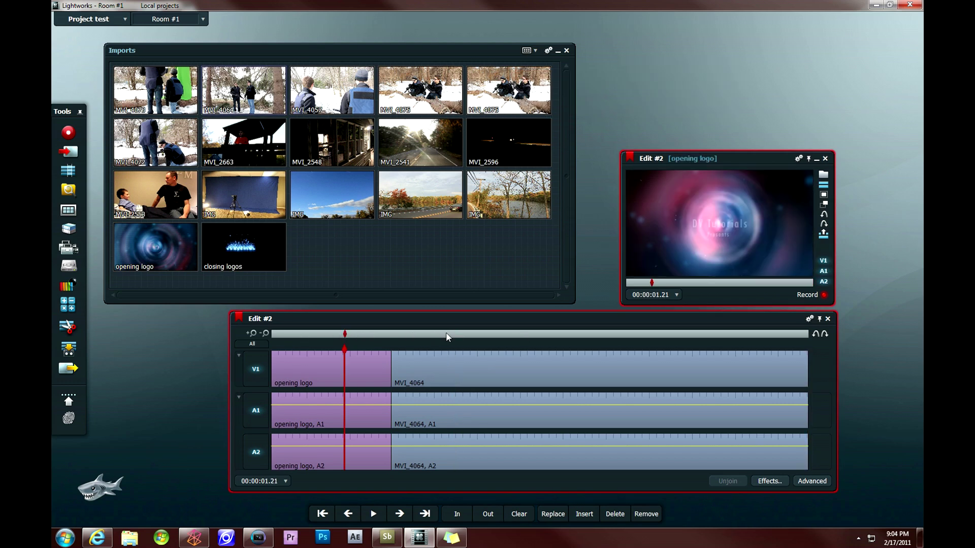
{"action": "left_click", "coordinate": [618, 335]}
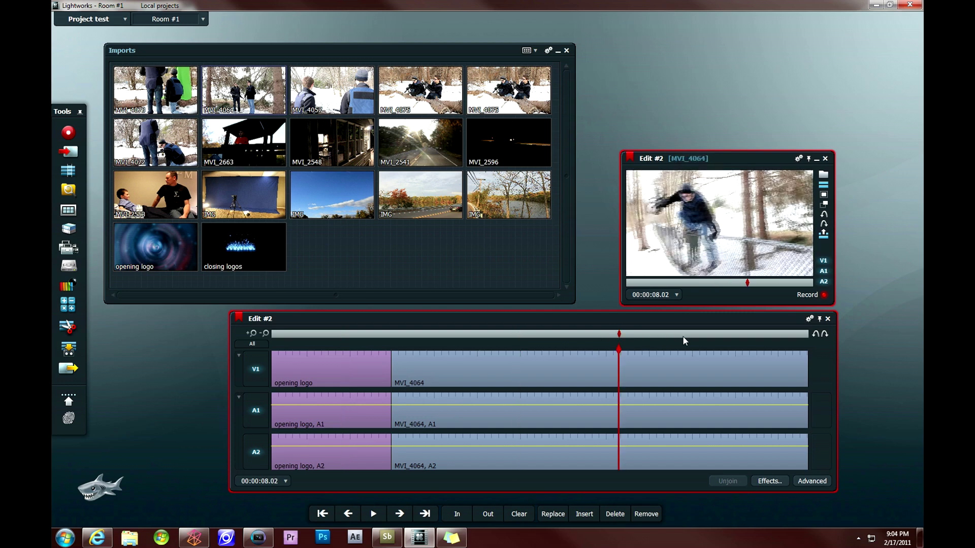
{"action": "left_click_drag", "start_coordinate": [556, 338], "coordinate": [428, 335]}
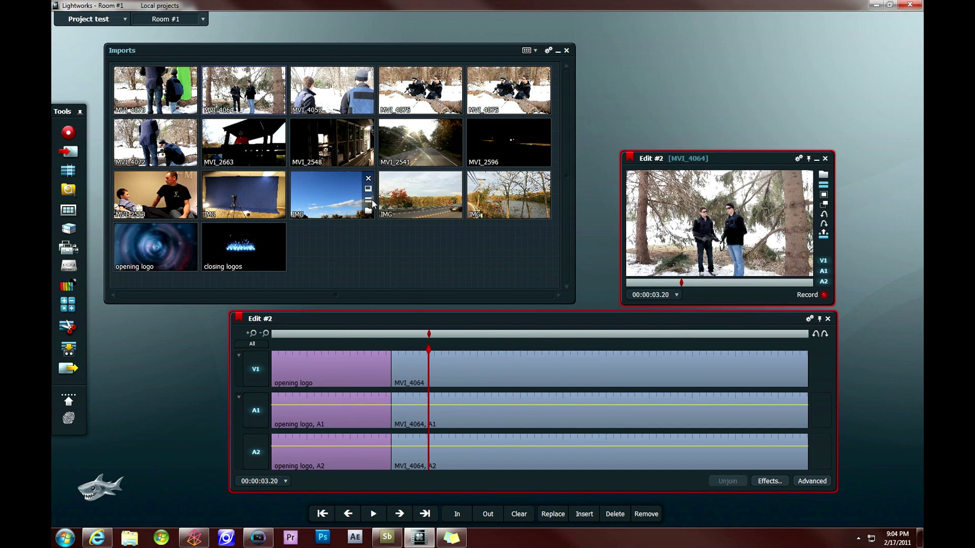
Open MVI_4064 in its own source viewer, close it, and cancel an extra drop of the clip.
{"action": "mouse_move", "coordinate": [369, 139]}
{"action": "mouse_move", "coordinate": [196, 146]}
{"action": "mouse_move", "coordinate": [280, 87]}
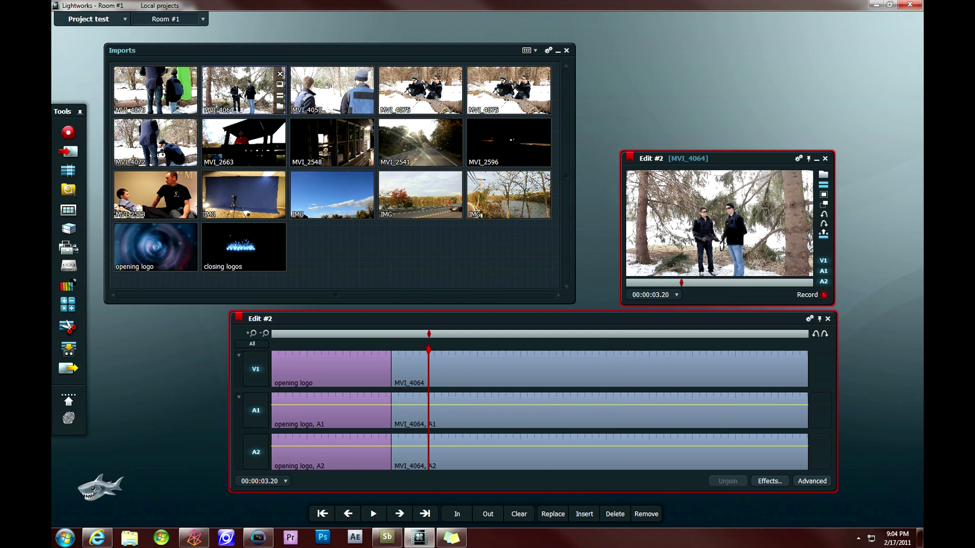
{"action": "left_click", "coordinate": [280, 86]}
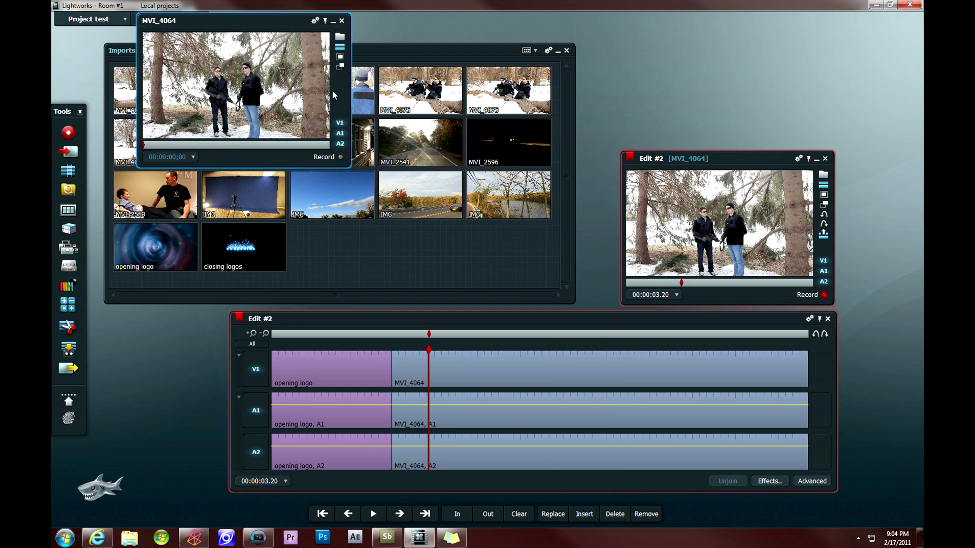
{"action": "left_click", "coordinate": [340, 57]}
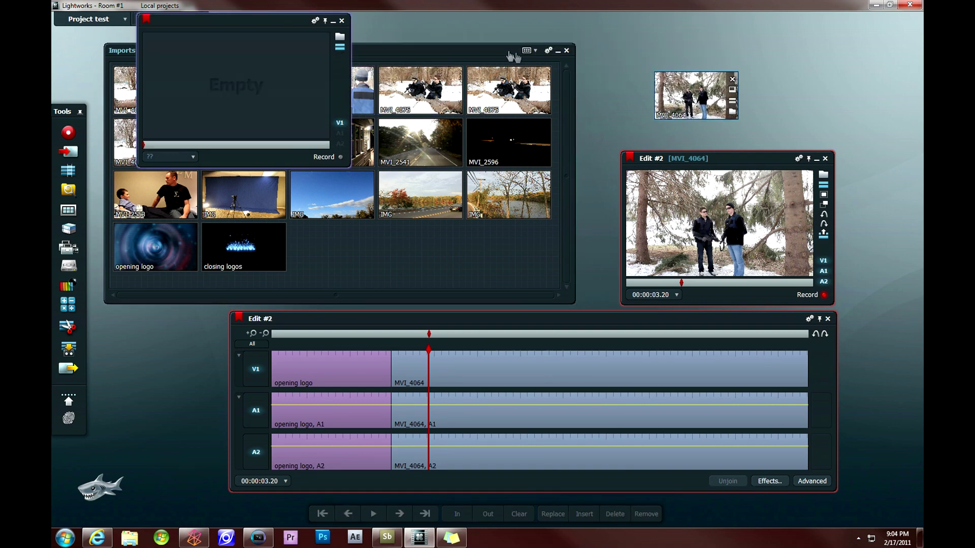
{"action": "left_click", "coordinate": [342, 21]}
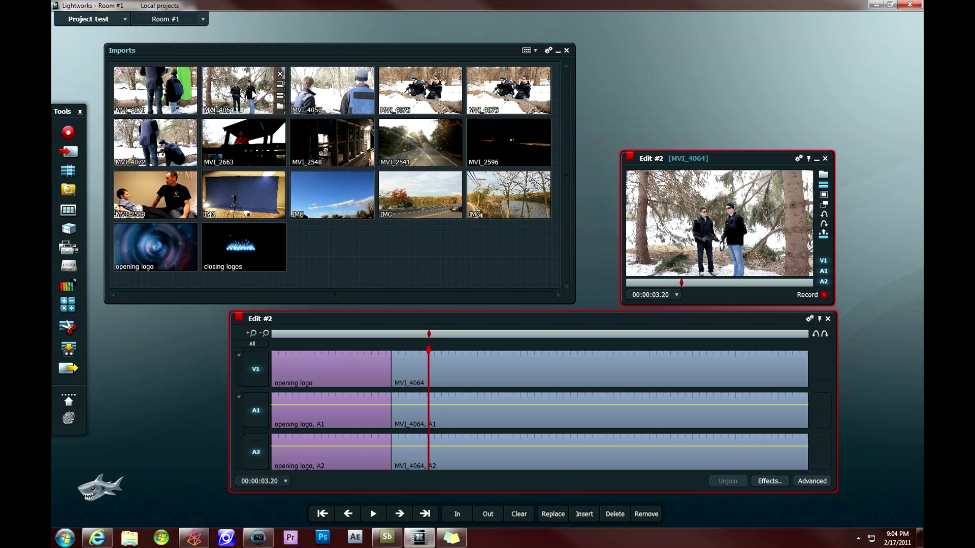
{"action": "left_click_drag", "start_coordinate": [245, 95], "coordinate": [670, 223]}
{"action": "left_click", "coordinate": [669, 223]}
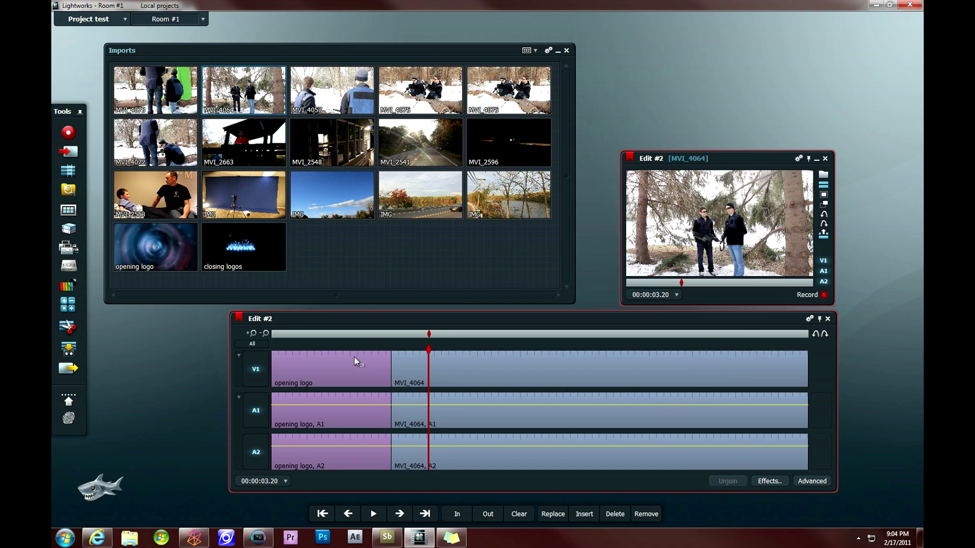
Scrub to the end of MVI_4064 and enlarge the timeline panel up and left.
{"action": "left_click", "coordinate": [703, 335]}
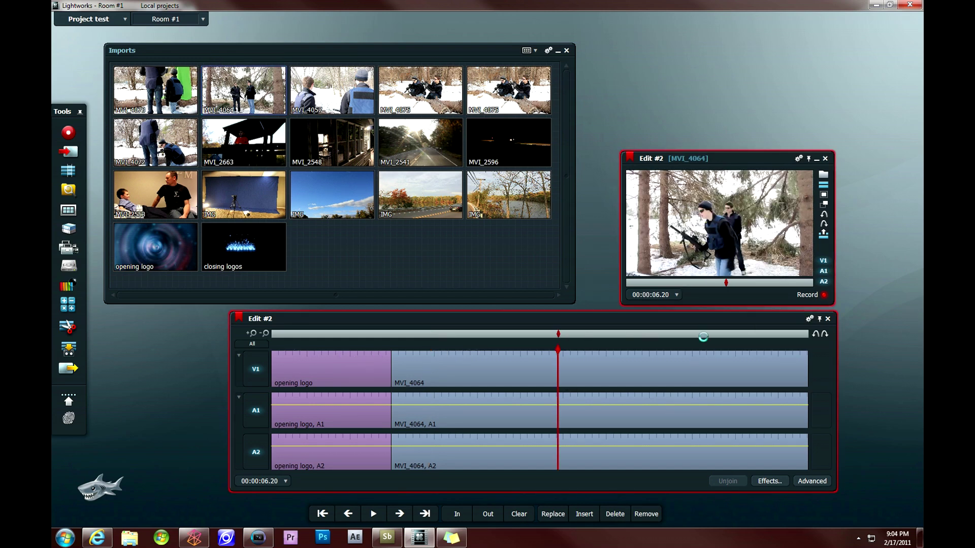
{"action": "left_click_drag", "start_coordinate": [703, 336], "coordinate": [809, 337]}
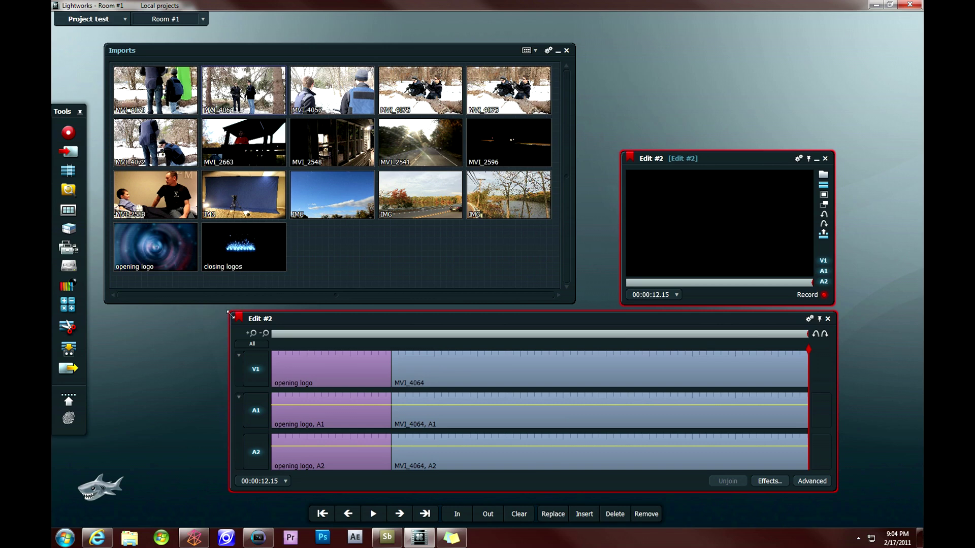
{"action": "left_click_drag", "start_coordinate": [231, 311], "coordinate": [199, 304]}
{"action": "left_click_drag", "start_coordinate": [308, 307], "coordinate": [311, 314]}
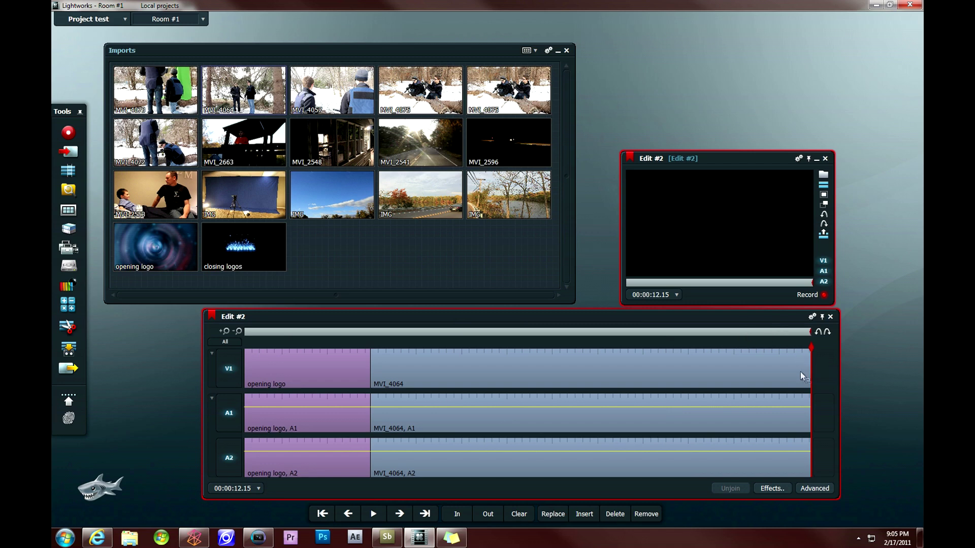
{"action": "right_click", "coordinate": [826, 364]}
Add 1 video track with Add Video Tracks, creating an empty V1 above the clips.
{"action": "left_click", "coordinate": [782, 286]}
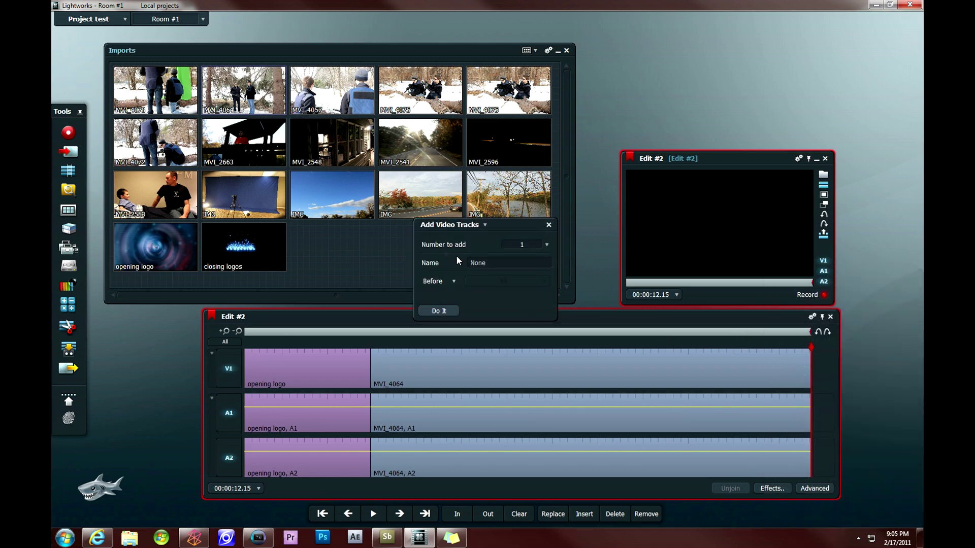
{"action": "left_click", "coordinate": [449, 230]}
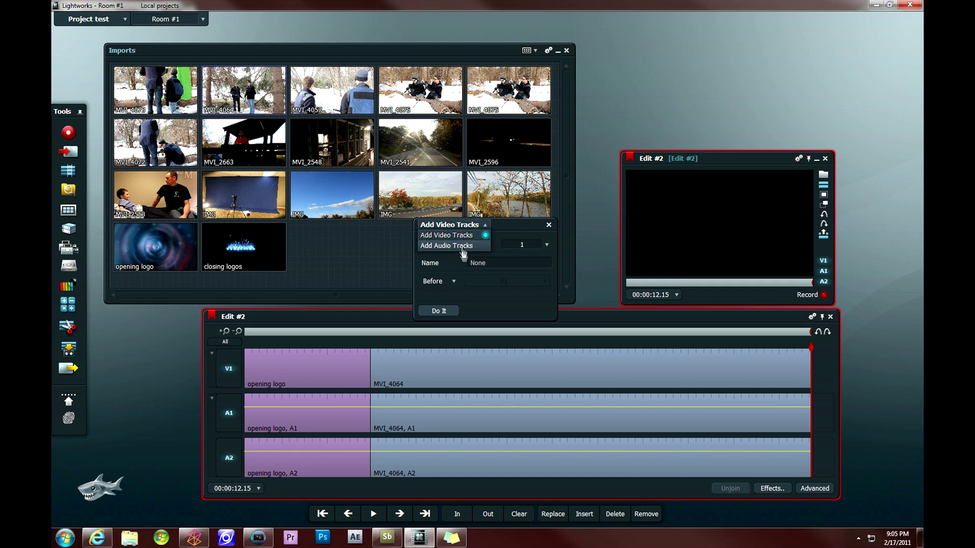
{"action": "left_click", "coordinate": [546, 246]}
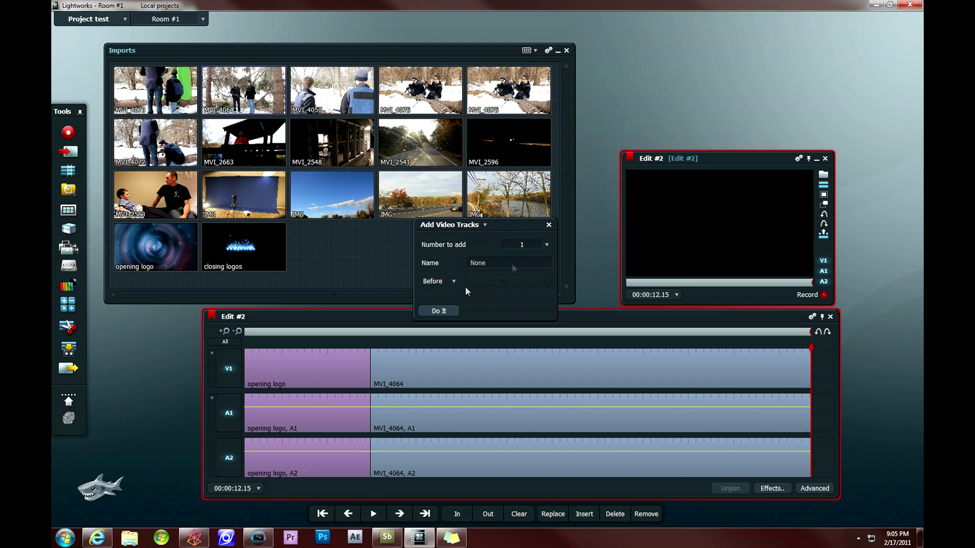
{"action": "left_click", "coordinate": [506, 259]}
{"action": "left_click", "coordinate": [440, 285]}
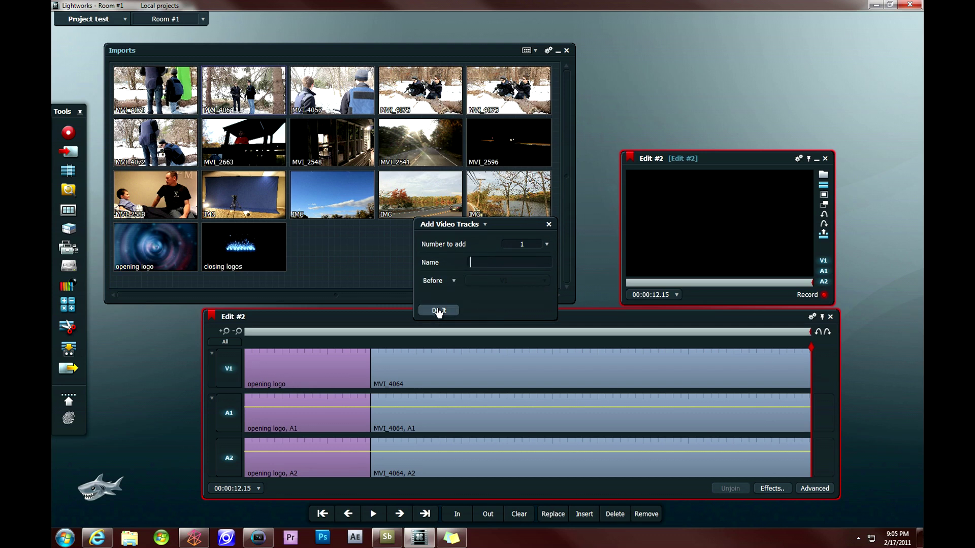
{"action": "left_click", "coordinate": [439, 311]}
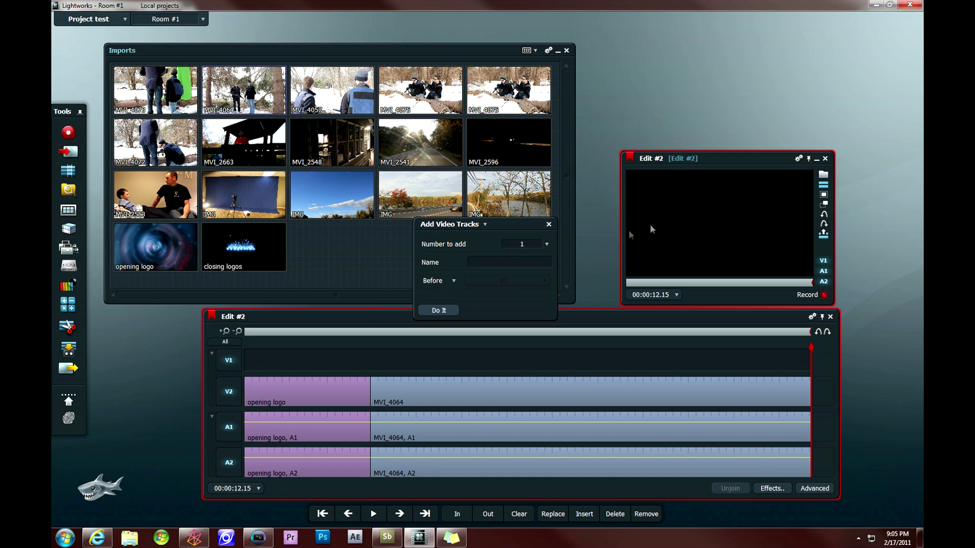
{"action": "left_click", "coordinate": [548, 224]}
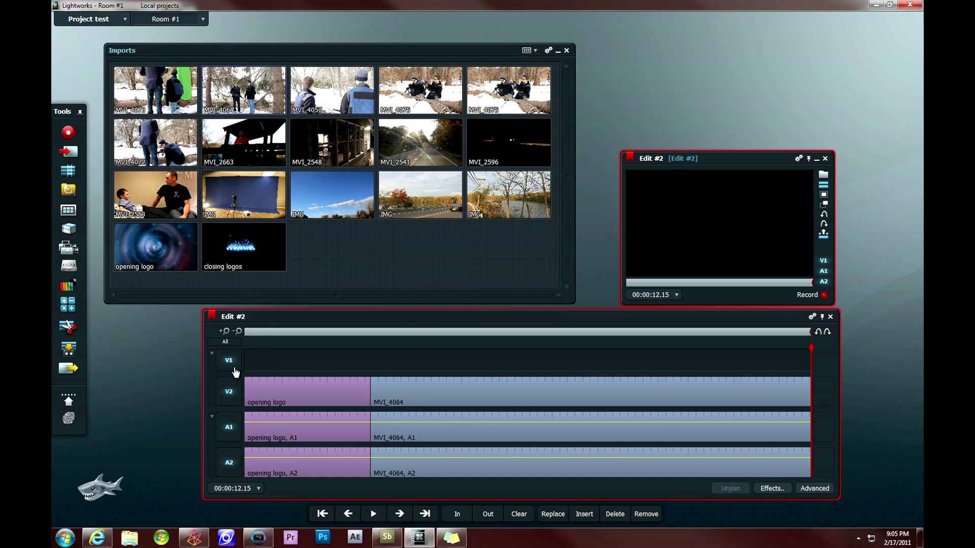
Copy the opening logo clip and scrub through the edit to its end.
{"action": "key", "text": "ctrl+c"}
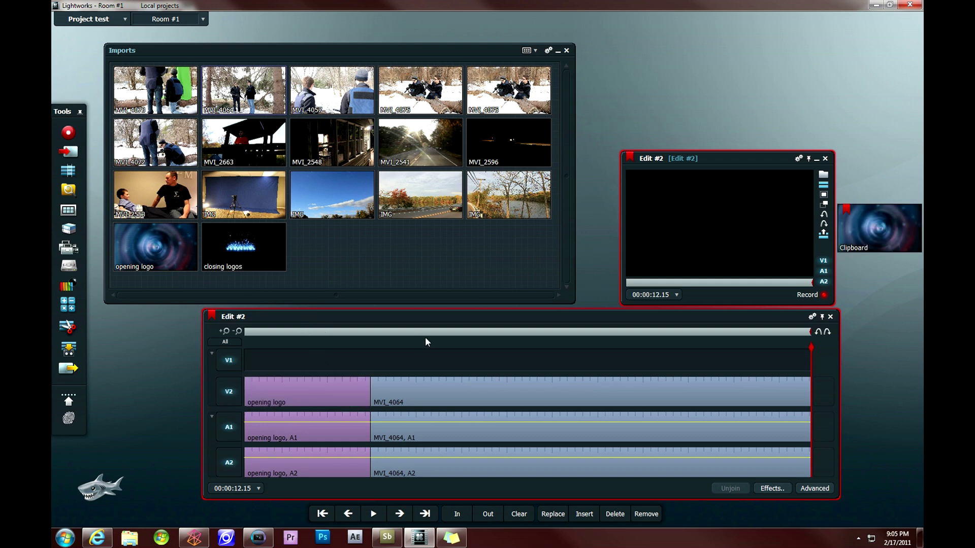
{"action": "left_click", "coordinate": [298, 341]}
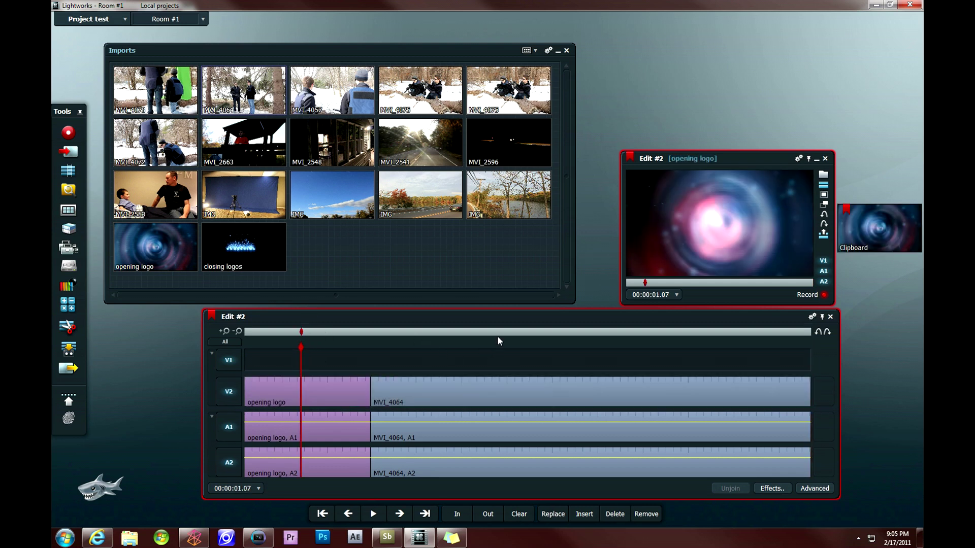
{"action": "left_click", "coordinate": [515, 334]}
{"action": "left_click", "coordinate": [801, 333]}
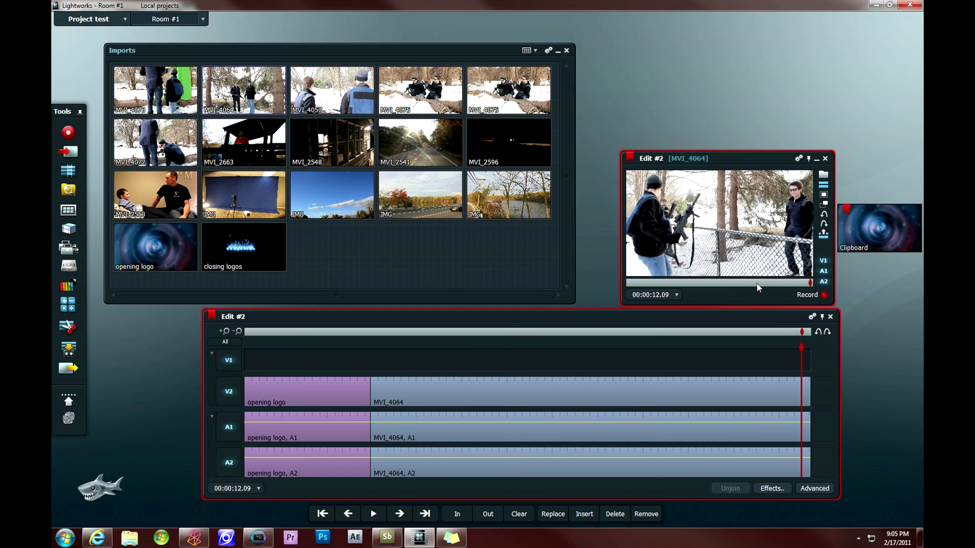
{"action": "left_click", "coordinate": [811, 332]}
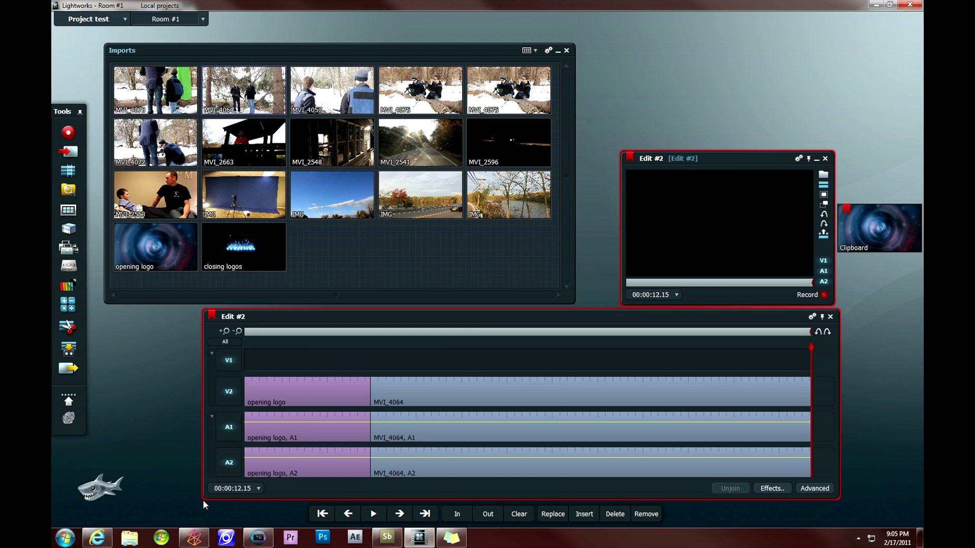
Move the Imports, record viewer and timeline panels higher and enlarge the timeline; attempt adding the sky clip.
{"action": "left_click_drag", "start_coordinate": [201, 497], "coordinate": [181, 508]}
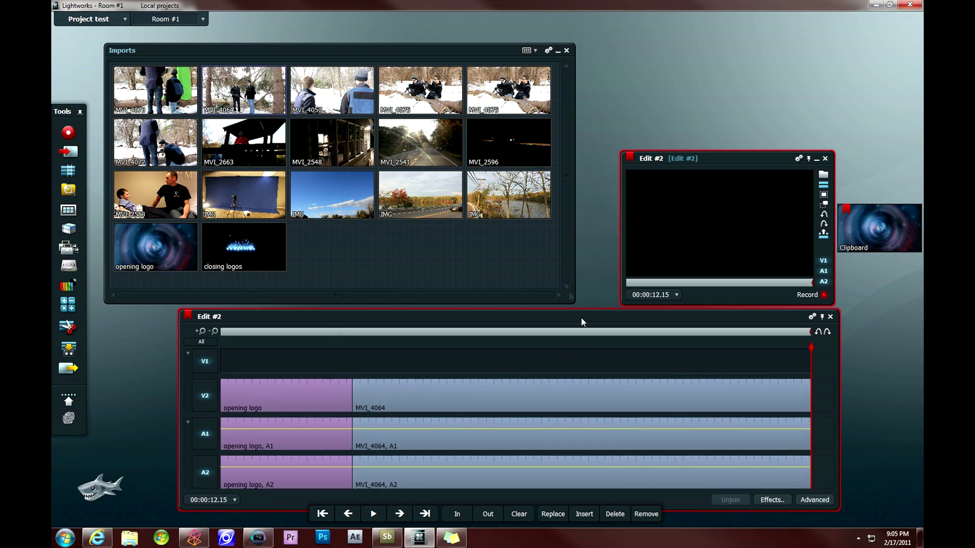
{"action": "left_click_drag", "start_coordinate": [428, 60], "coordinate": [430, 47]}
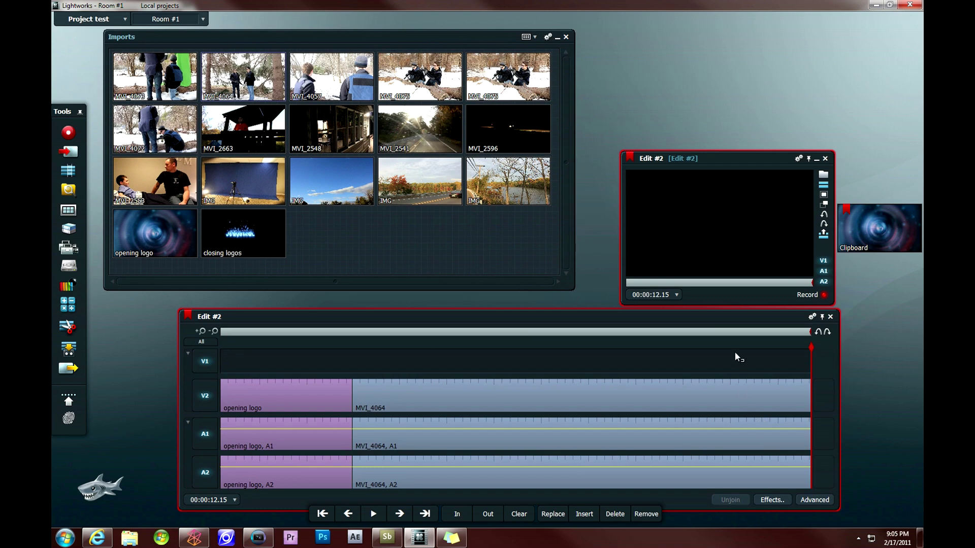
{"action": "left_click_drag", "start_coordinate": [698, 161], "coordinate": [694, 121]}
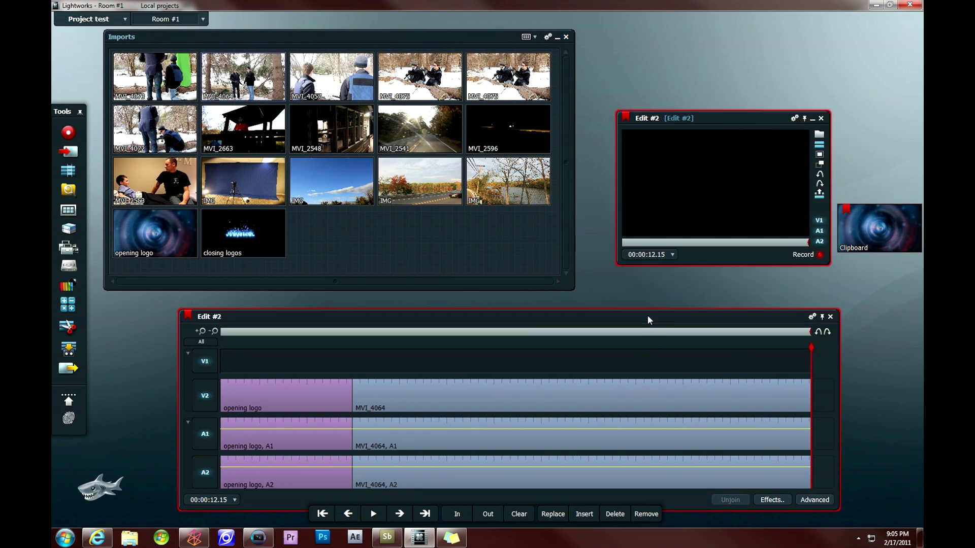
{"action": "left_click_drag", "start_coordinate": [648, 316], "coordinate": [649, 305]}
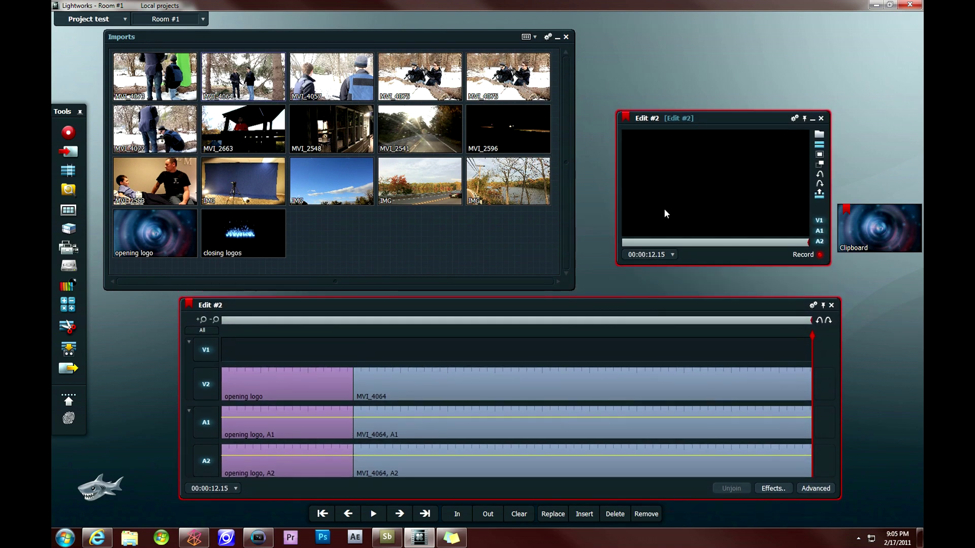
{"action": "left_click", "coordinate": [808, 320]}
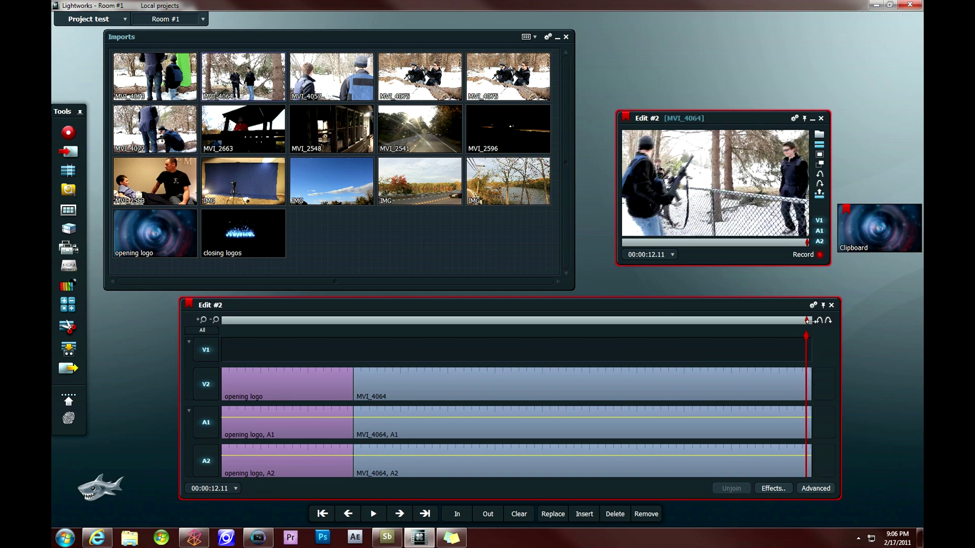
{"action": "left_click_drag", "start_coordinate": [808, 320], "coordinate": [822, 322]}
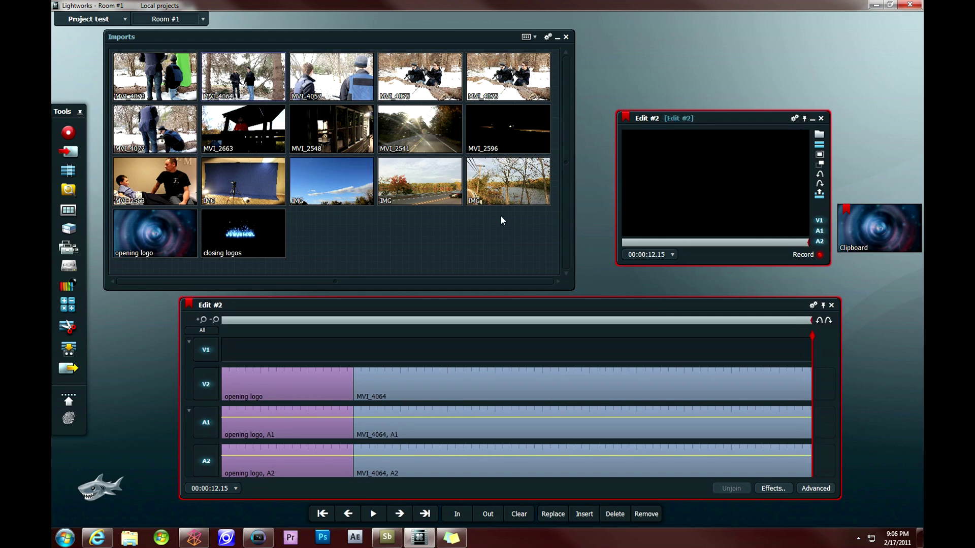
{"action": "left_click_drag", "start_coordinate": [330, 175], "coordinate": [691, 171]}
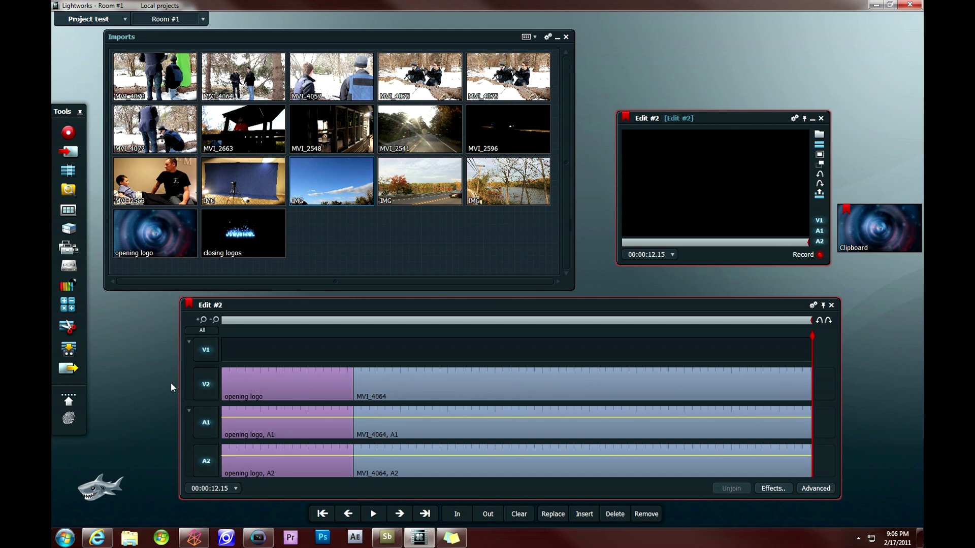
Deselect track V2 and scrub through MVI_4064 to the end of the edit.
{"action": "left_click", "coordinate": [208, 389]}
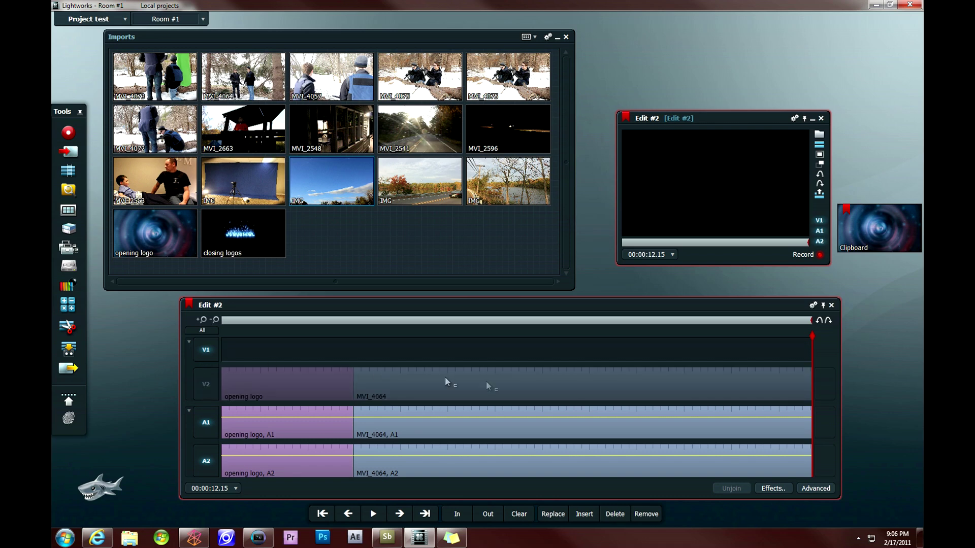
{"action": "left_click", "coordinate": [633, 320]}
{"action": "left_click", "coordinate": [753, 321]}
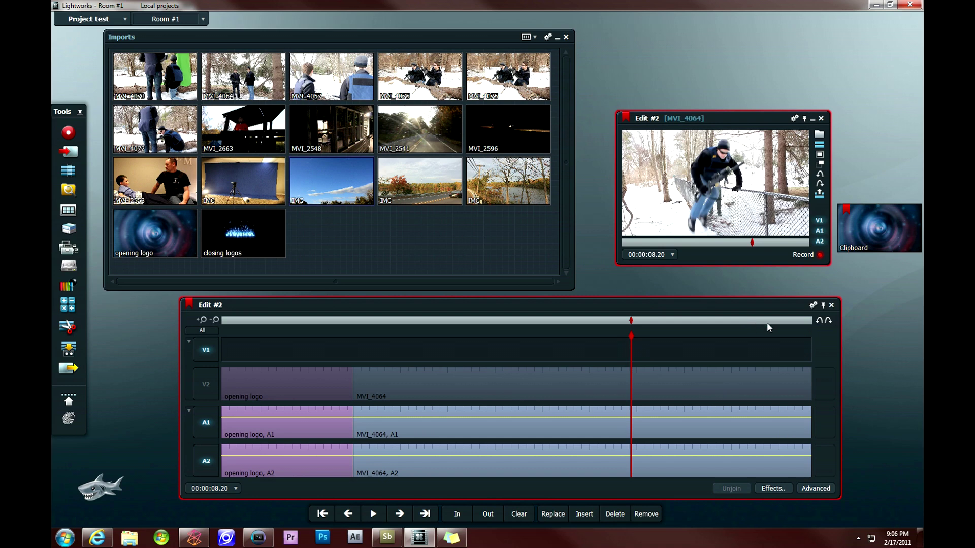
{"action": "left_click", "coordinate": [807, 321]}
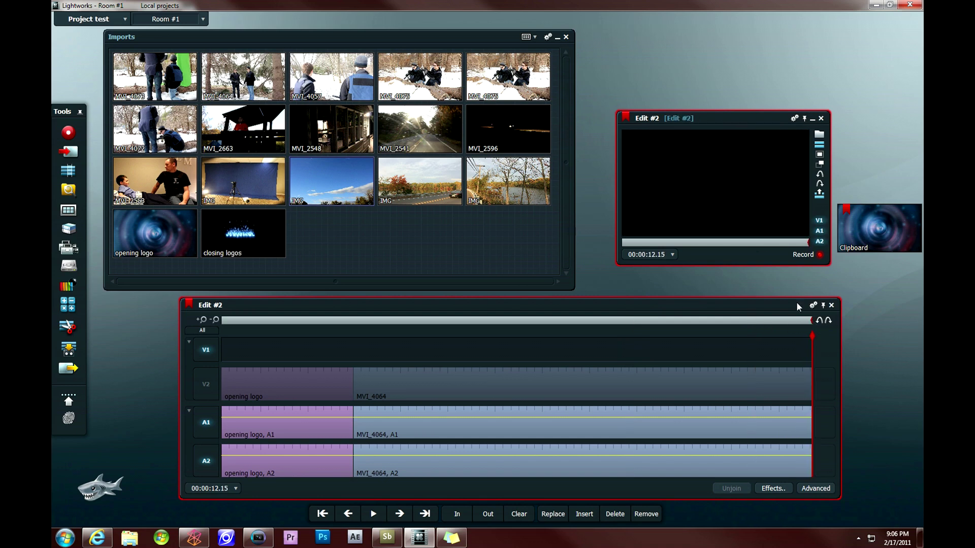
Attempt the sky clip and MVI_2663 drops, then return the playhead to the edit's end.
{"action": "mouse_move", "coordinate": [320, 181]}
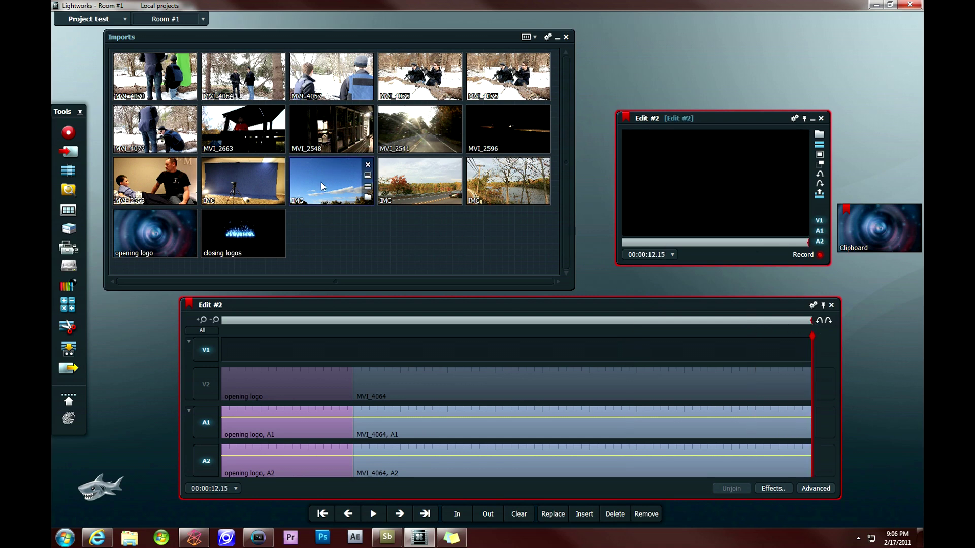
{"action": "mouse_move", "coordinate": [320, 178]}
{"action": "left_mouse_down"}
{"action": "mouse_move", "coordinate": [602, 159]}
{"action": "mouse_move", "coordinate": [681, 159]}
{"action": "mouse_move", "coordinate": [686, 171]}
{"action": "left_mouse_up"}
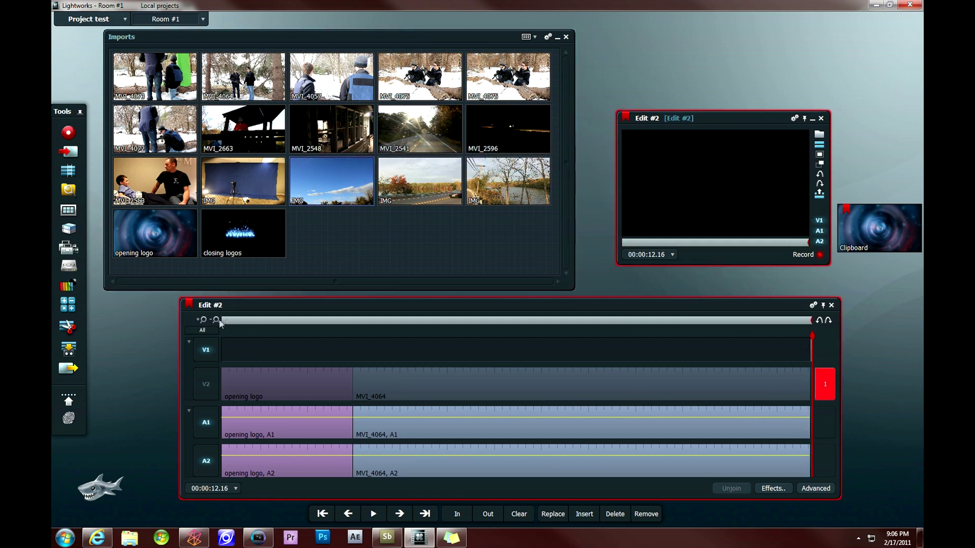
{"action": "left_click", "coordinate": [787, 320]}
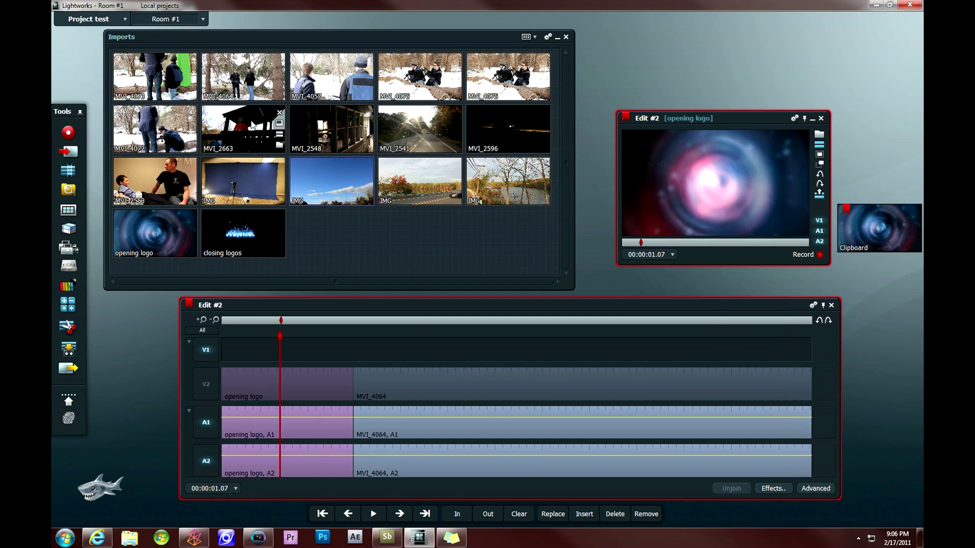
{"action": "left_click_drag", "start_coordinate": [254, 127], "coordinate": [209, 46]}
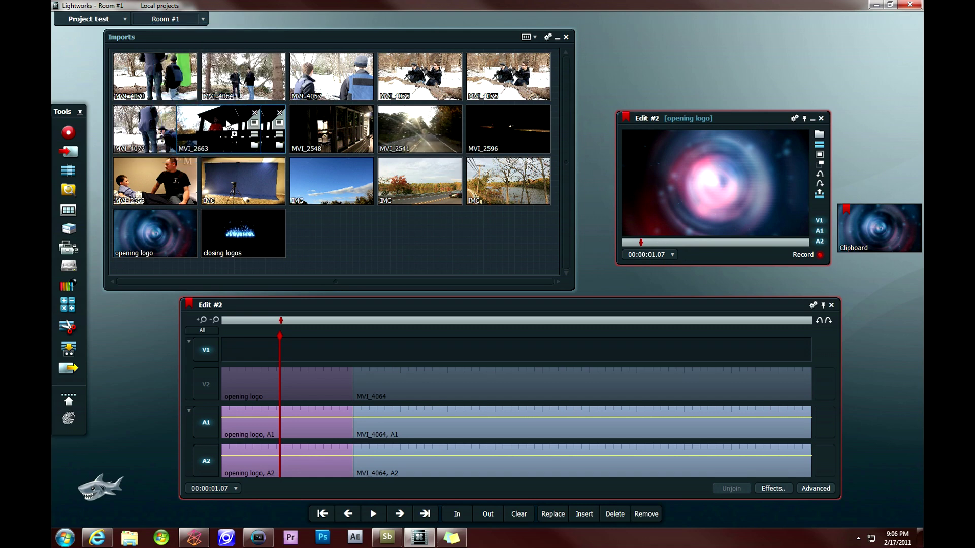
{"action": "left_click", "coordinate": [804, 329]}
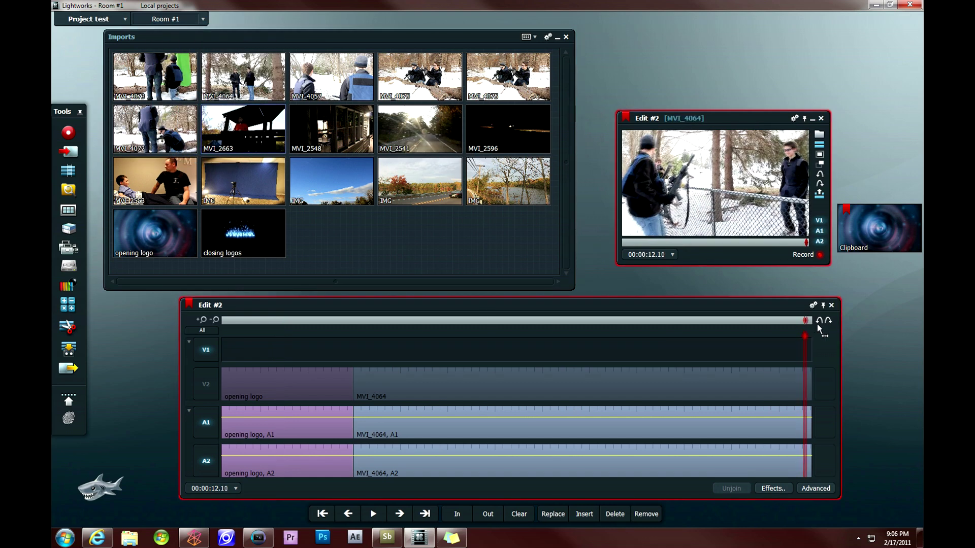
Append MVI_2663 to the end of the edit on V1 and re-enable track V2.
{"action": "mouse_move", "coordinate": [278, 144]}
{"action": "left_click_drag", "start_coordinate": [278, 144], "coordinate": [660, 167]}
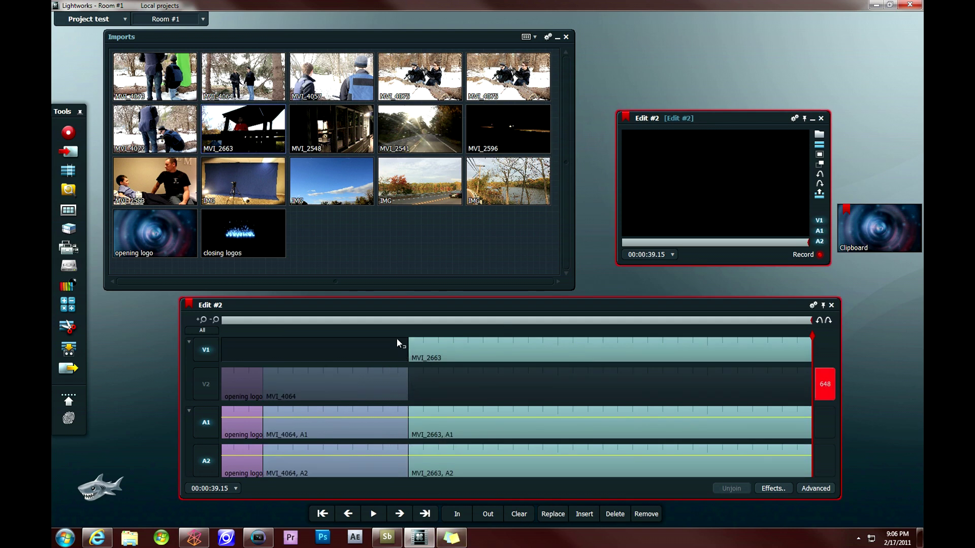
{"action": "left_click", "coordinate": [207, 392]}
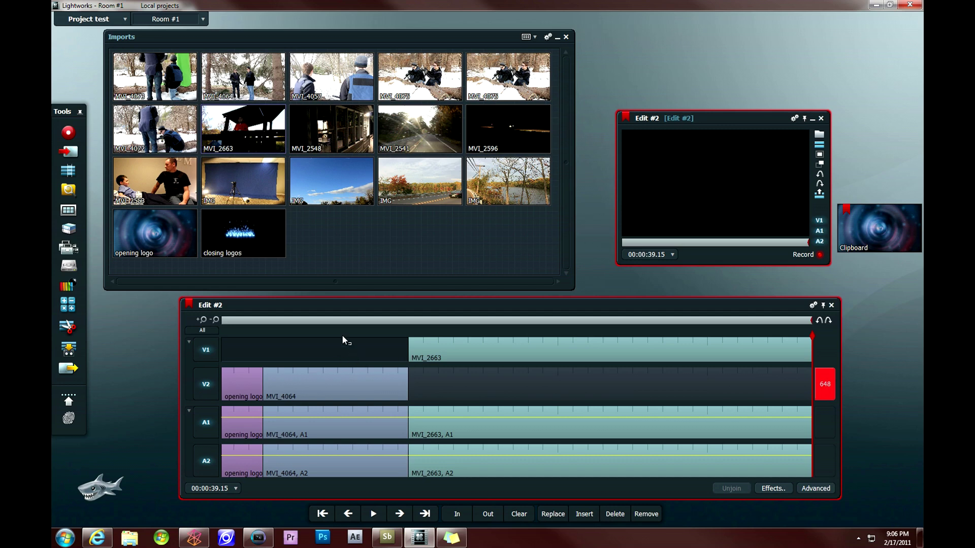
Review MVI_4064 at 00:00:10.12 and MVI_2663, parking the playhead at 00:00:39.15.
{"action": "left_click", "coordinate": [377, 321]}
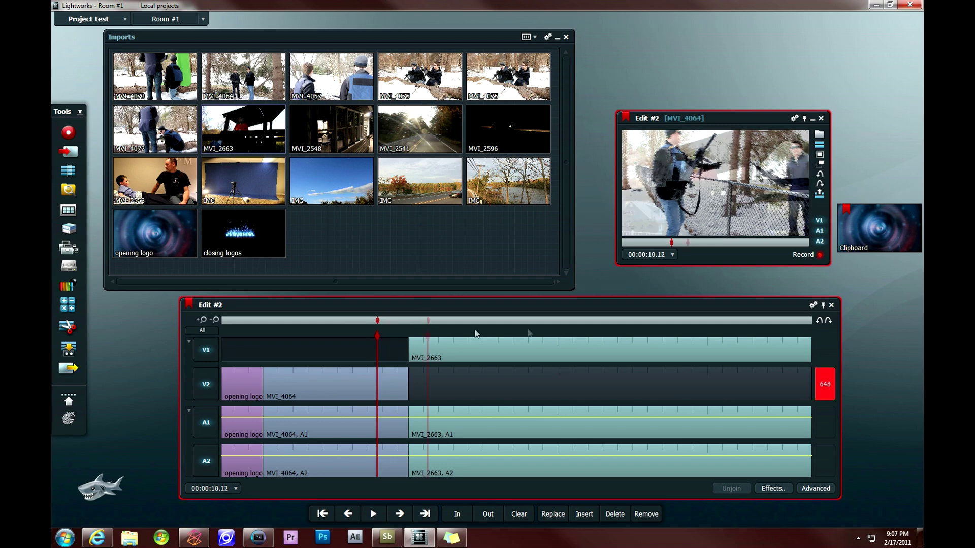
{"action": "left_click", "coordinate": [573, 321]}
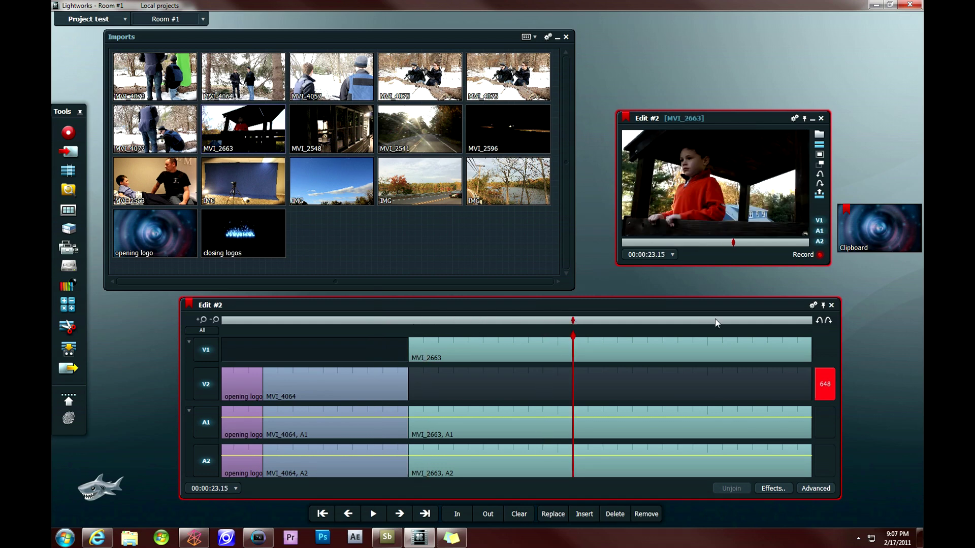
{"action": "left_click_drag", "start_coordinate": [656, 323], "coordinate": [807, 324]}
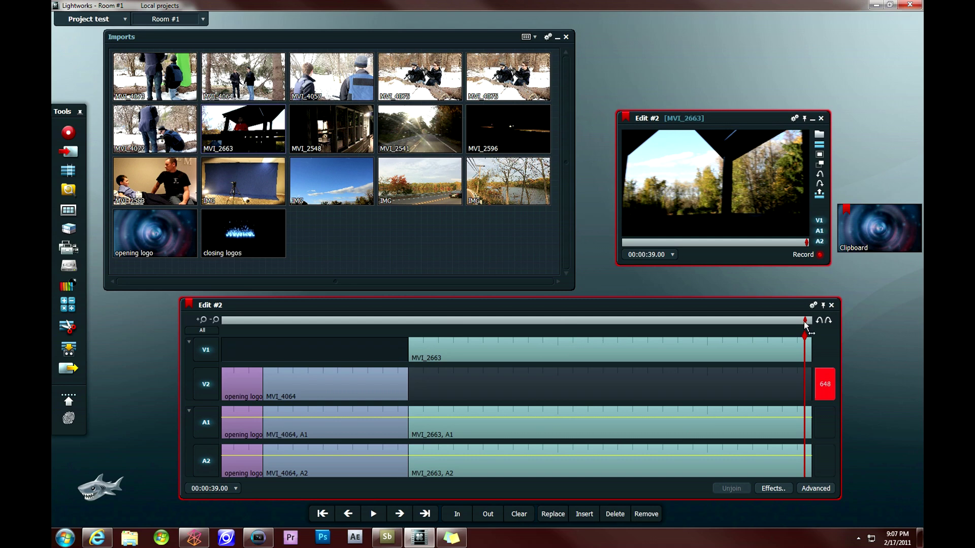
{"action": "left_click_drag", "start_coordinate": [806, 322], "coordinate": [812, 324]}
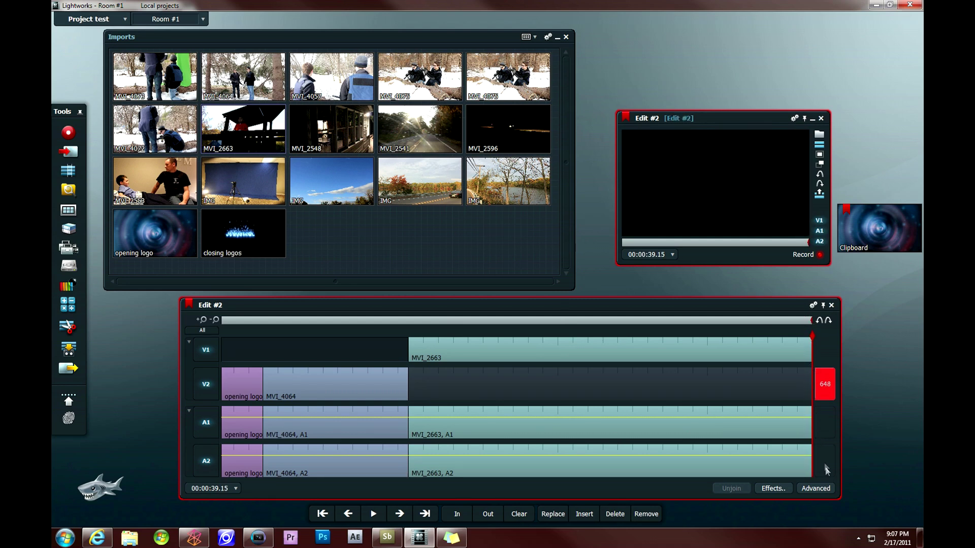
Add one audio track, A3, below A2, then raise the timeline panel and make it taller.
{"action": "right_click", "coordinate": [826, 407]}
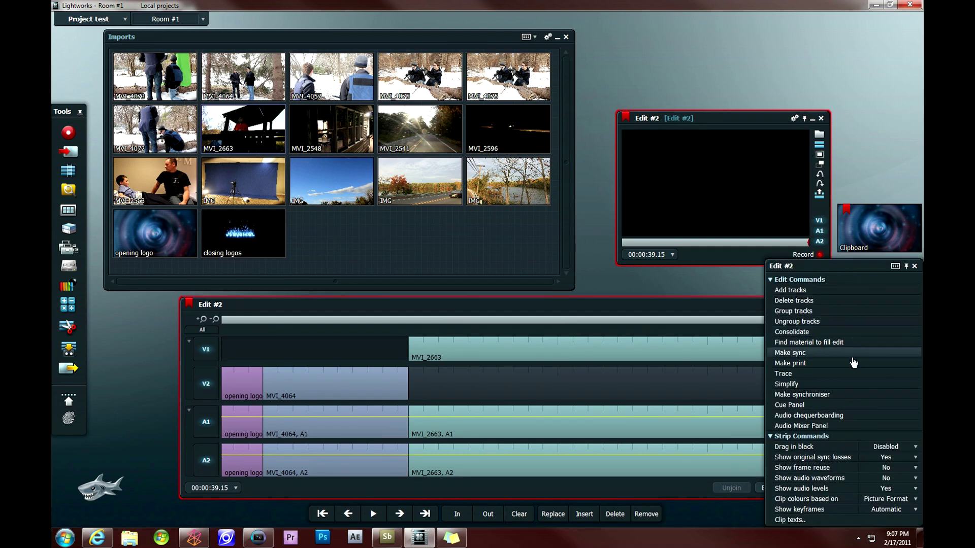
{"action": "left_click", "coordinate": [807, 290]}
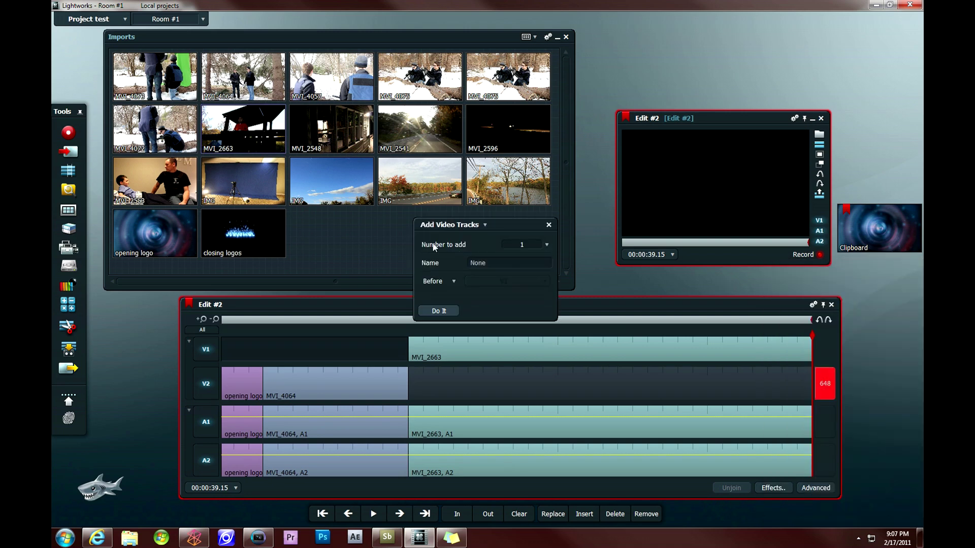
{"action": "left_click", "coordinate": [457, 227]}
{"action": "left_click", "coordinate": [444, 248]}
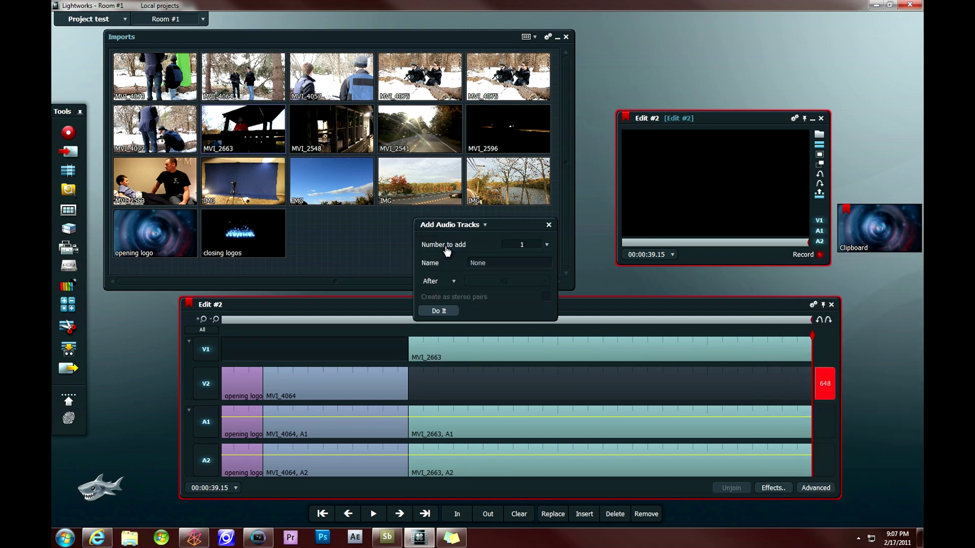
{"action": "left_click", "coordinate": [439, 311]}
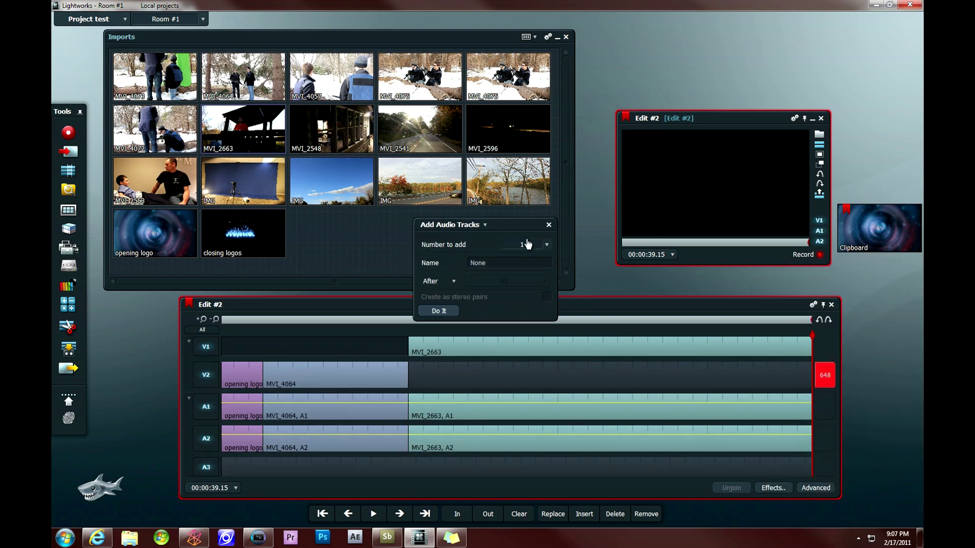
{"action": "left_click", "coordinate": [548, 225]}
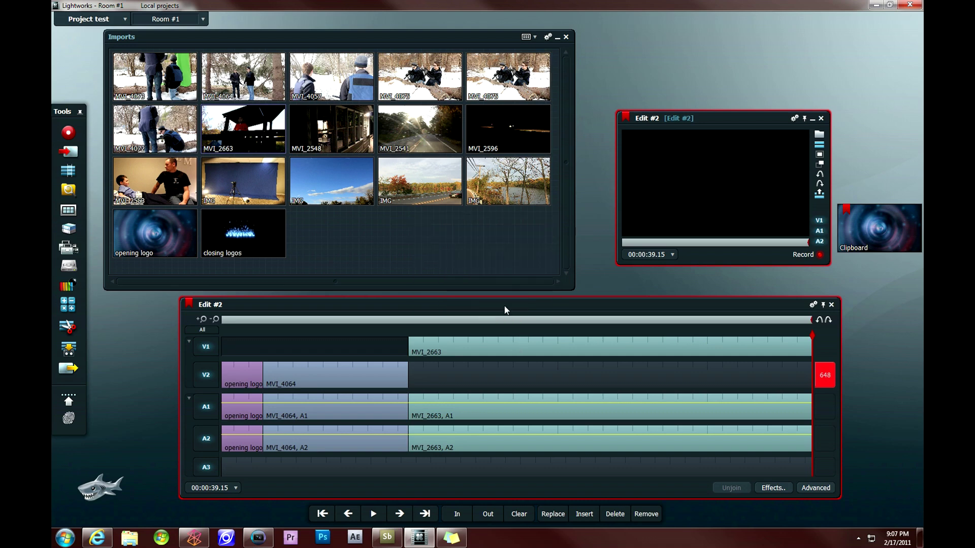
{"action": "left_click_drag", "start_coordinate": [505, 306], "coordinate": [504, 278]}
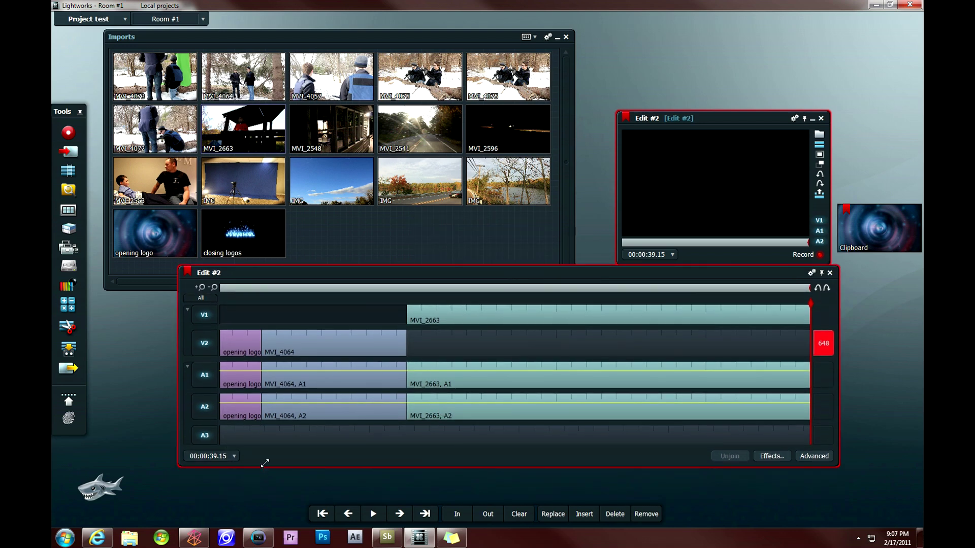
{"action": "left_click_drag", "start_coordinate": [261, 465], "coordinate": [266, 495]}
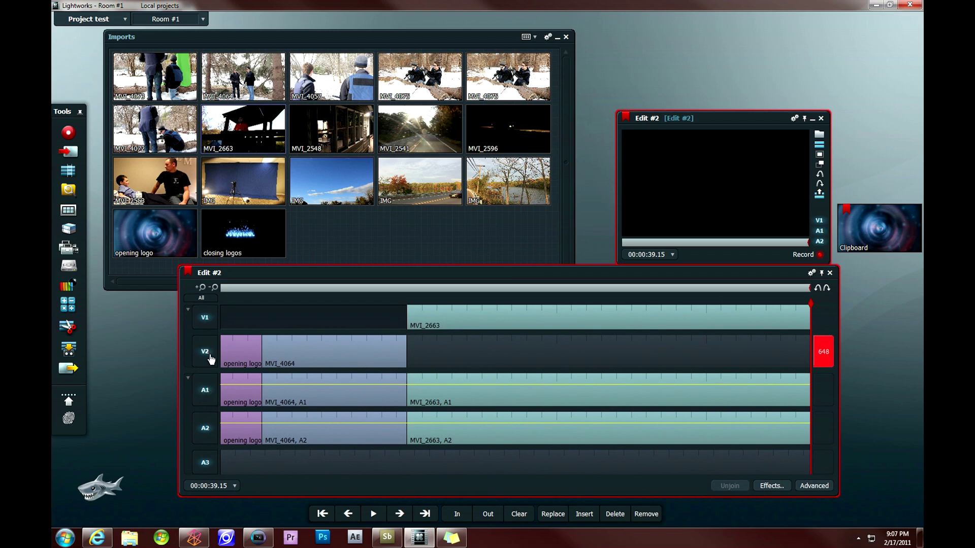
With V1, A1 and A2 deselected, append MVI_4075 on V2 with its audio on A3.
{"action": "left_click", "coordinate": [209, 325]}
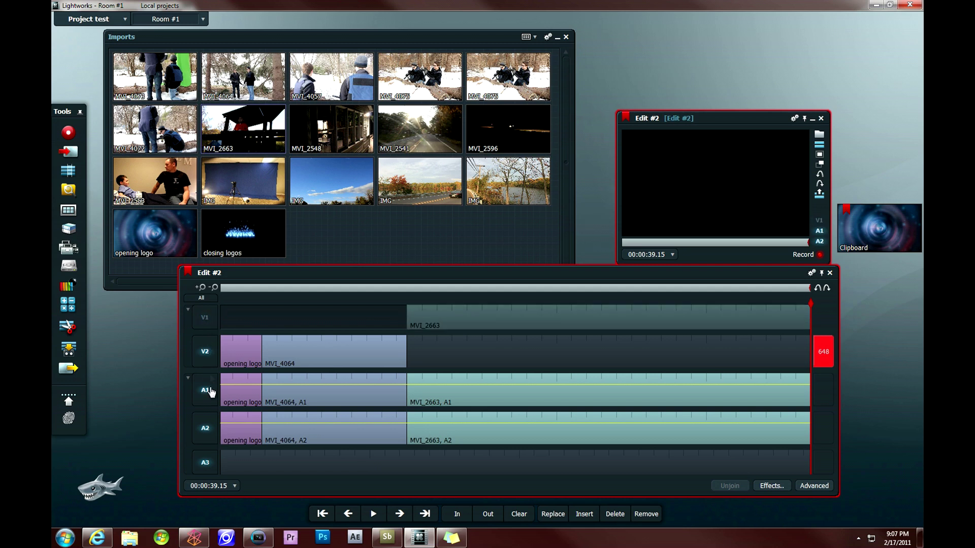
{"action": "left_click", "coordinate": [209, 399]}
{"action": "left_click", "coordinate": [212, 431]}
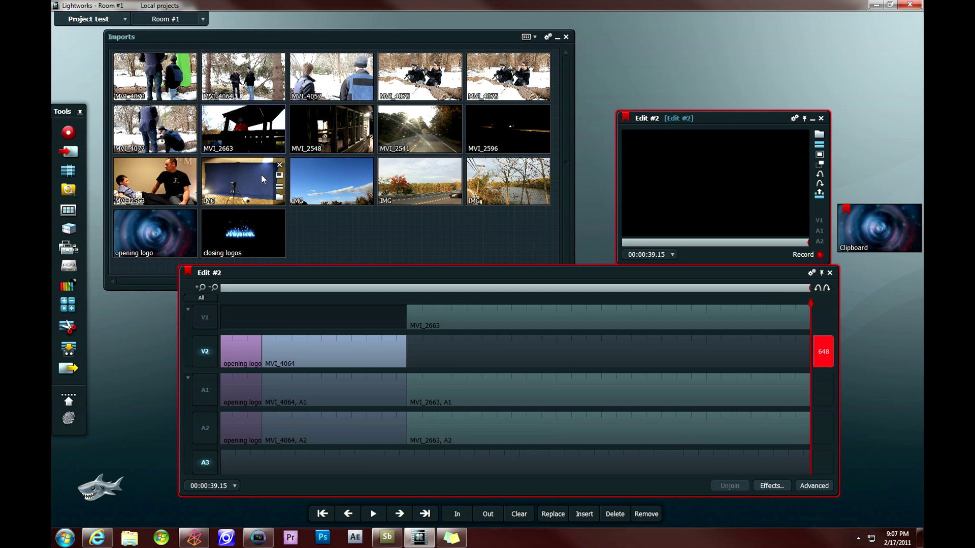
{"action": "mouse_move", "coordinate": [416, 74]}
{"action": "left_click_drag", "start_coordinate": [417, 74], "coordinate": [714, 193]}
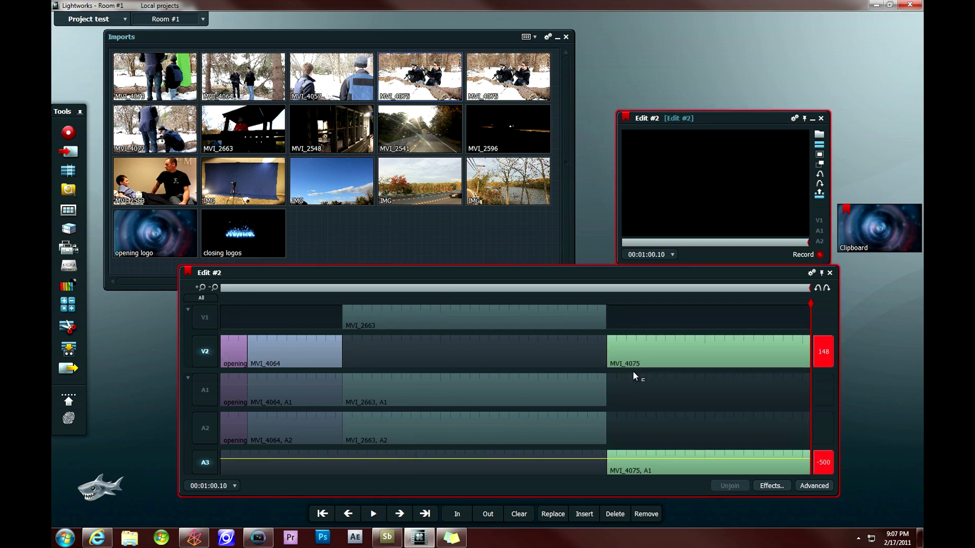
Re-enable tracks V1, A1 and A2, then review MVI_2663 and MVI_4075 to near the end.
{"action": "left_click", "coordinate": [205, 318]}
{"action": "left_click", "coordinate": [213, 401]}
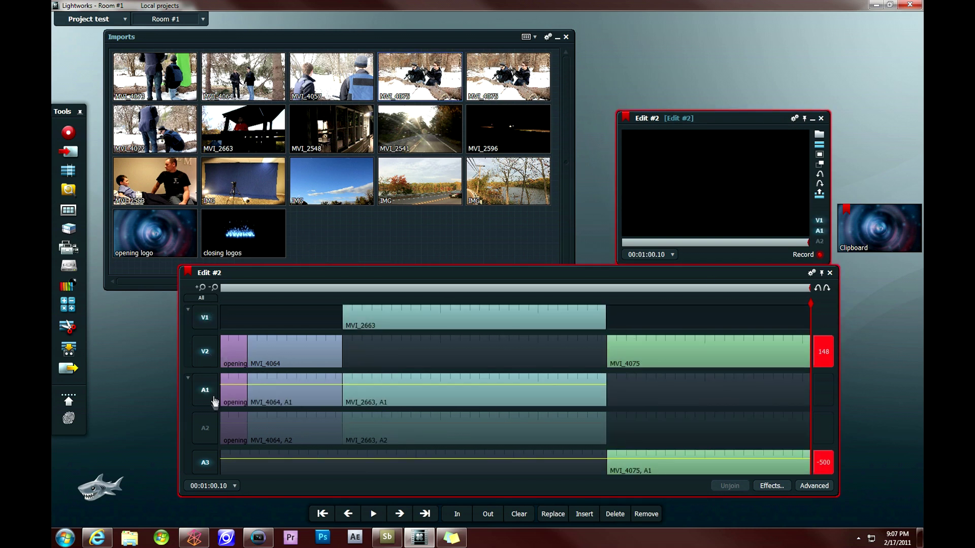
{"action": "left_click", "coordinate": [213, 429]}
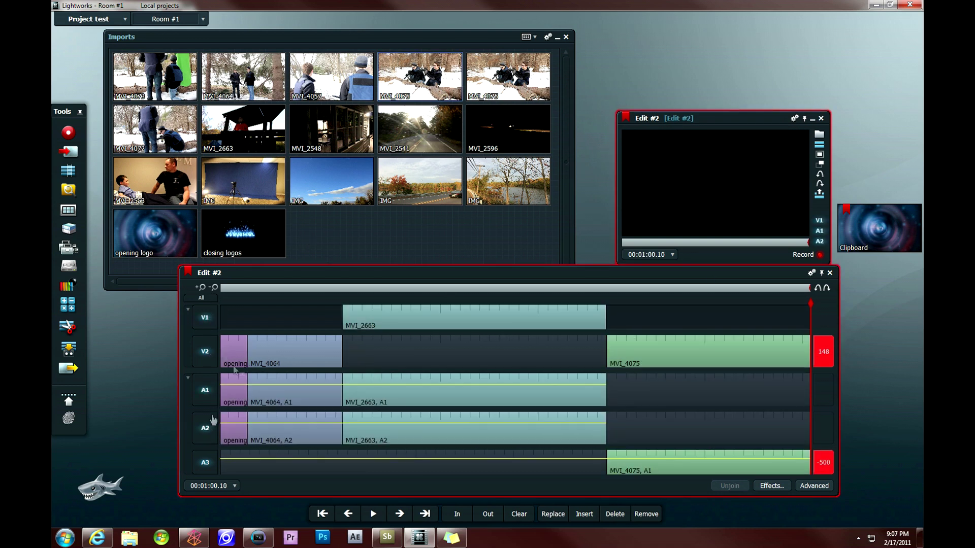
{"action": "left_click", "coordinate": [582, 291]}
{"action": "left_click", "coordinate": [707, 289]}
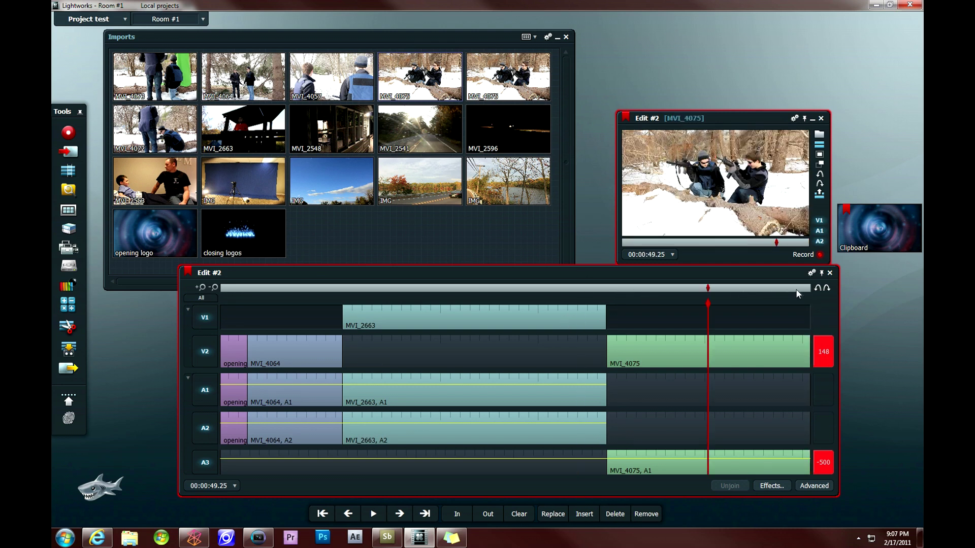
{"action": "left_click", "coordinate": [766, 289]}
{"action": "left_click", "coordinate": [799, 291]}
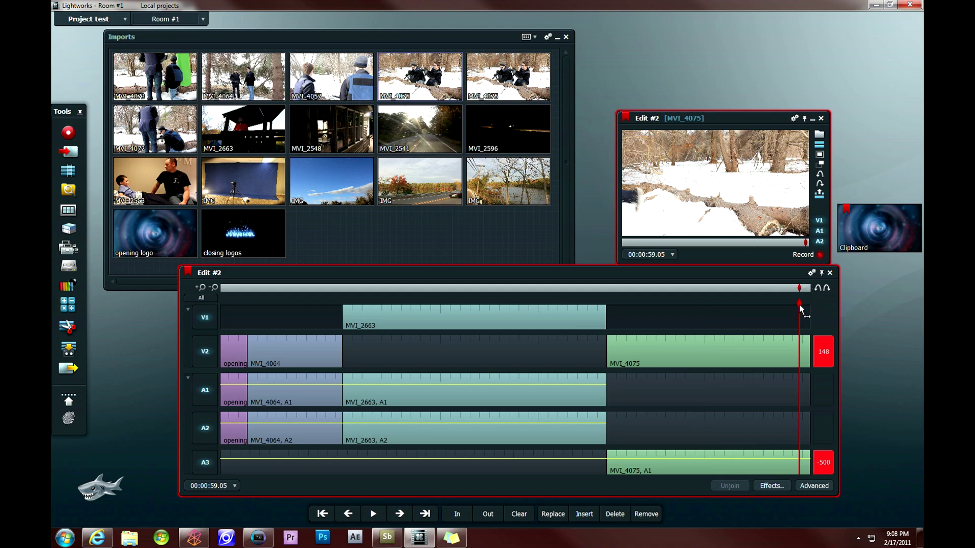
{"action": "mouse_move", "coordinate": [800, 304]}
{"action": "left_mouse_down"}
{"action": "mouse_move", "coordinate": [809, 306]}
{"action": "mouse_move", "coordinate": [796, 303]}
{"action": "left_mouse_up"}
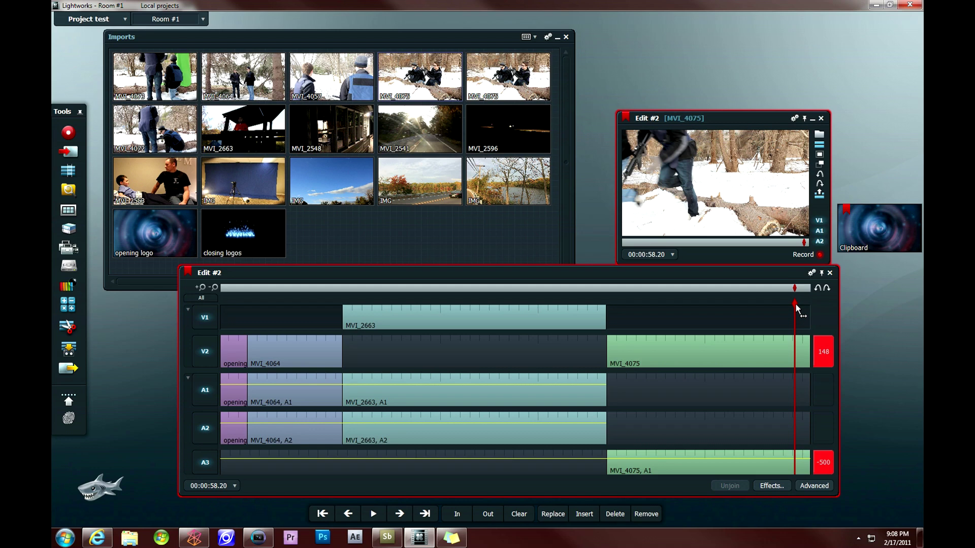
{"action": "mouse_move", "coordinate": [795, 302]}
{"action": "left_mouse_down"}
{"action": "mouse_move", "coordinate": [773, 303]}
{"action": "mouse_move", "coordinate": [812, 306]}
{"action": "left_mouse_up"}
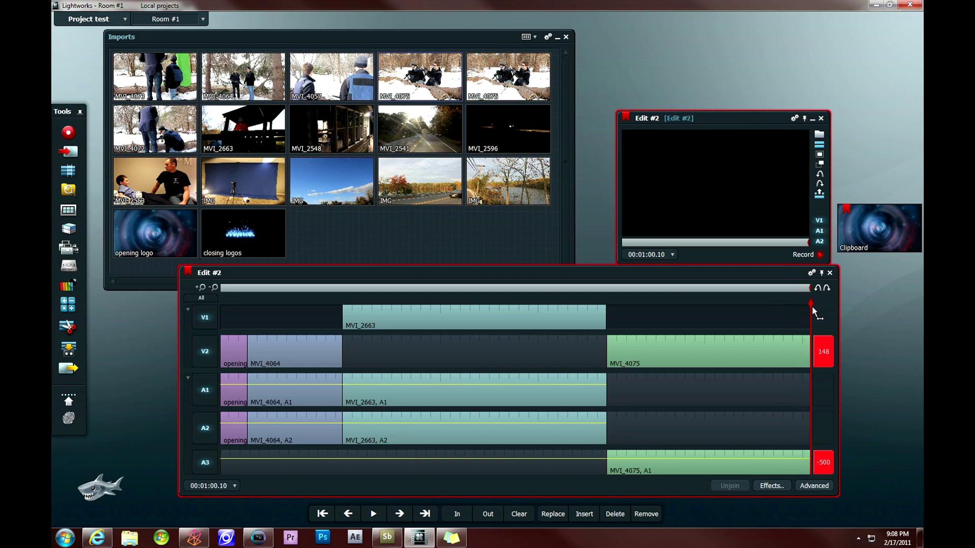
{"action": "mouse_move", "coordinate": [230, 231]}
{"action": "left_click_drag", "start_coordinate": [231, 231], "coordinate": [295, 217]}
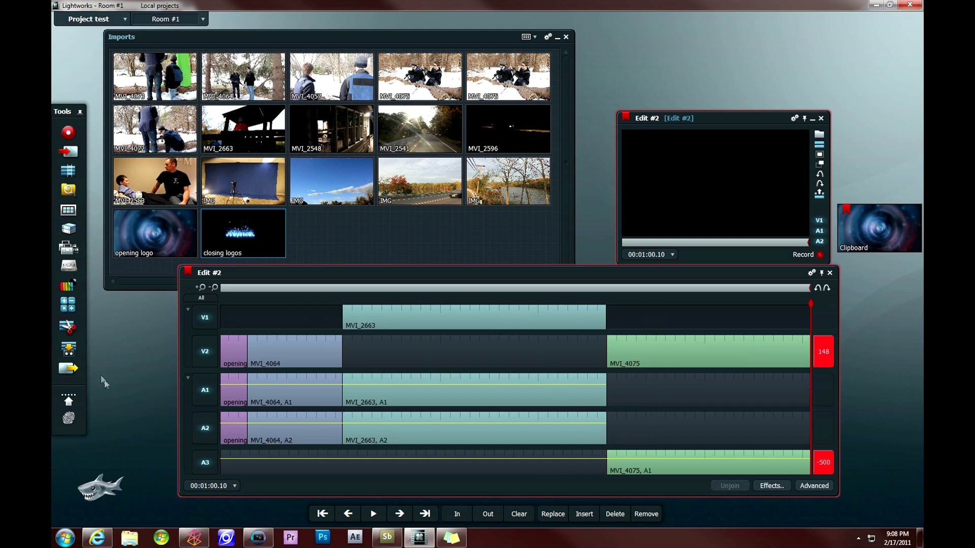
With tracks V2, A2 and A3 switched off, drop the closing logos after MVI_4075 on V1 and A1.
{"action": "left_click", "coordinate": [205, 428]}
{"action": "left_click", "coordinate": [205, 461]}
{"action": "left_click", "coordinate": [207, 356]}
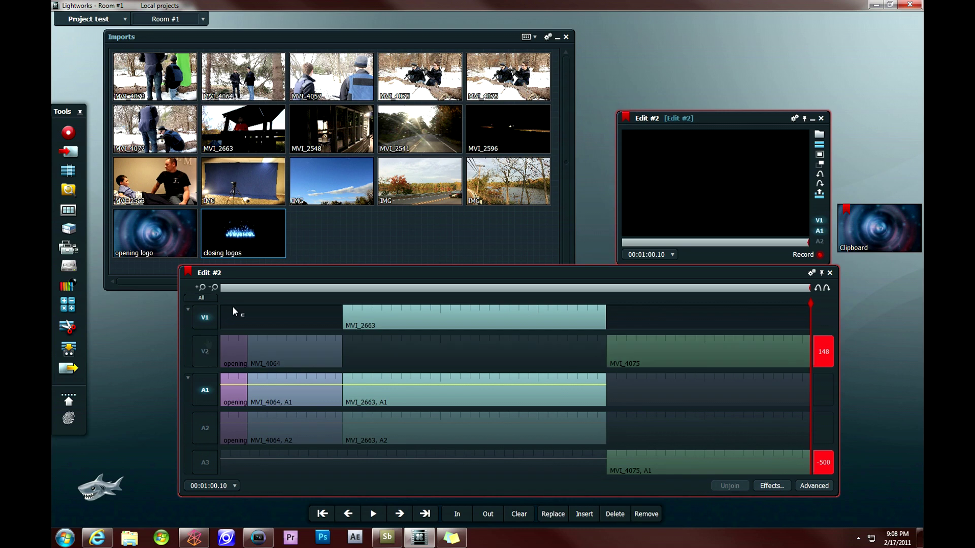
{"action": "left_click_drag", "start_coordinate": [247, 251], "coordinate": [720, 185]}
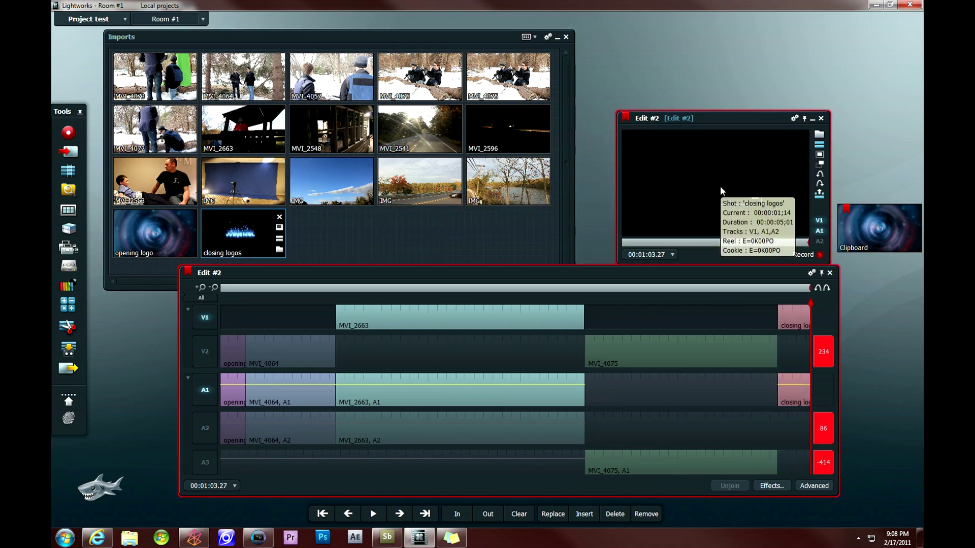
Check the cut between MVI_4075 and the closing logos frame by frame.
{"action": "left_click", "coordinate": [788, 288]}
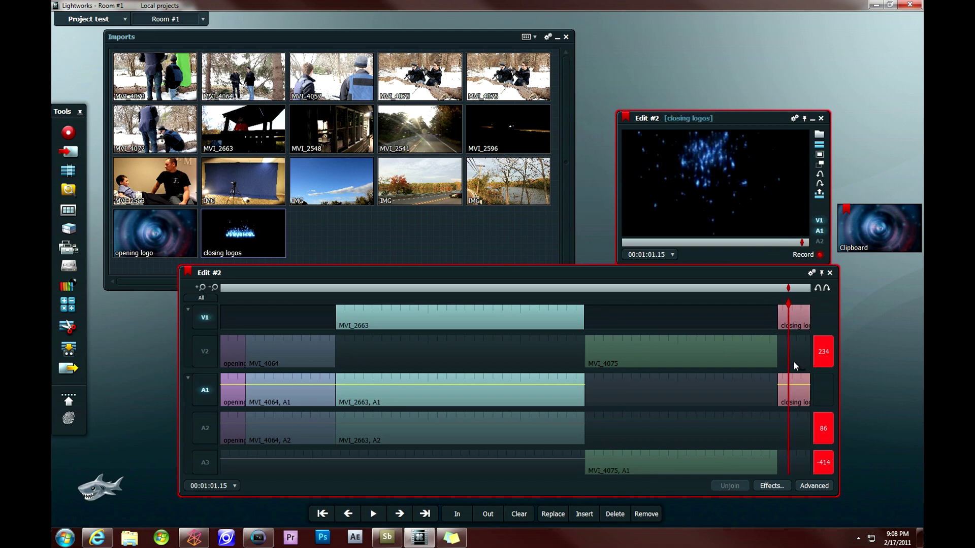
{"action": "left_click", "coordinate": [777, 289]}
{"action": "left_click", "coordinate": [782, 289]}
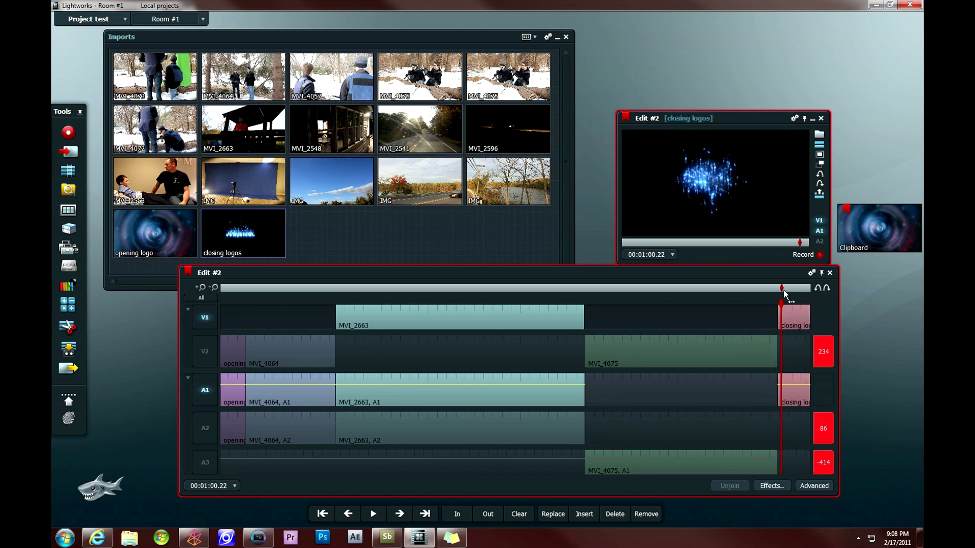
{"action": "left_click", "coordinate": [778, 290]}
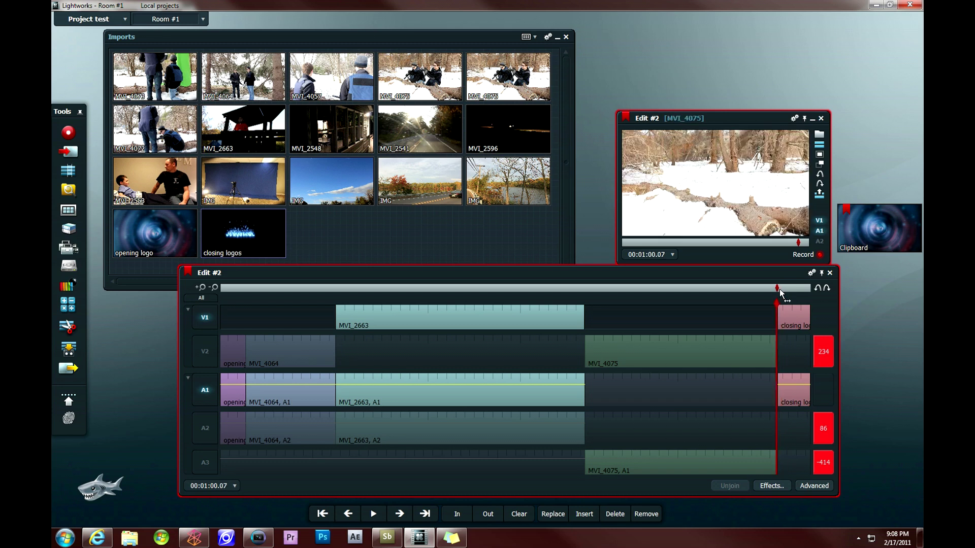
{"action": "left_click", "coordinate": [400, 513]}
{"action": "left_click", "coordinate": [399, 514]}
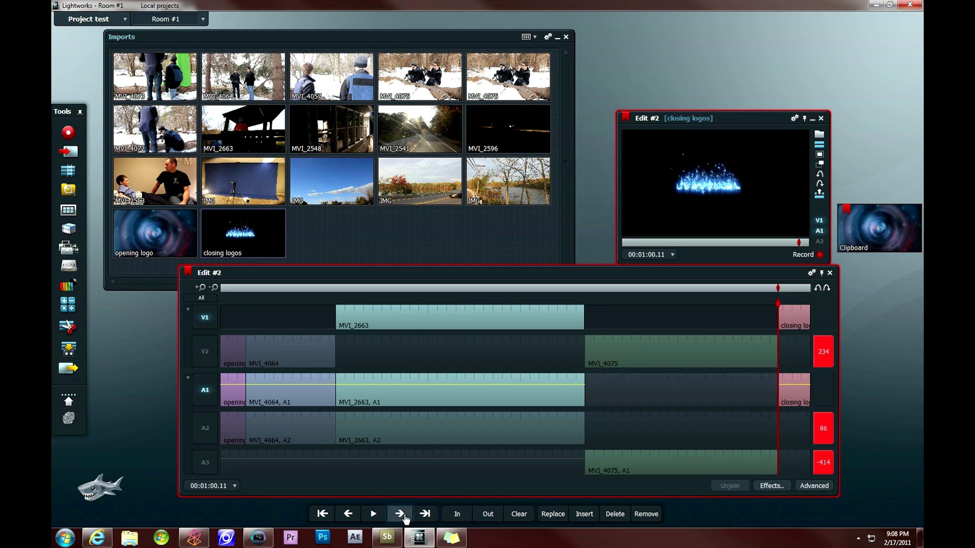
{"action": "left_click", "coordinate": [399, 514]}
{"action": "left_click", "coordinate": [348, 514]}
{"action": "left_click", "coordinate": [348, 514]}
{"action": "left_click", "coordinate": [348, 514]}
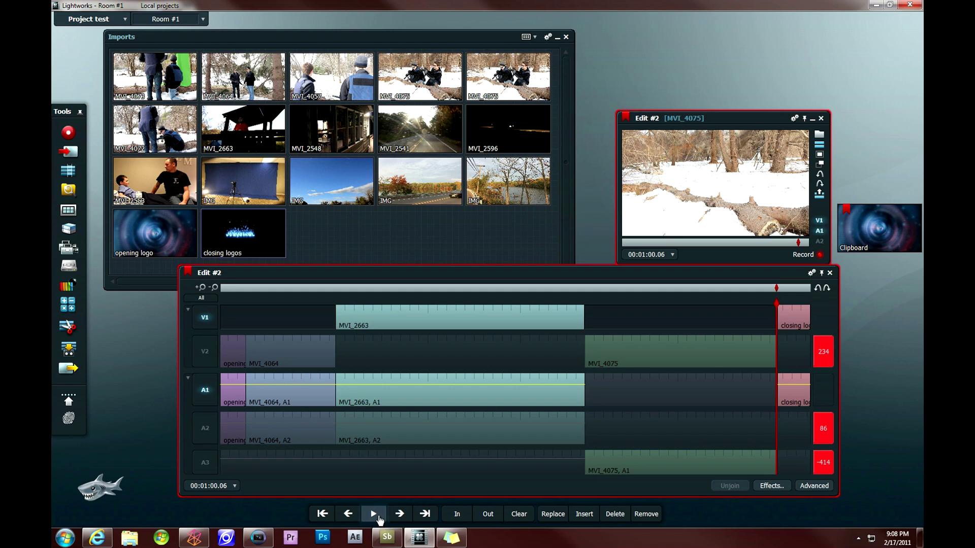
{"action": "left_click", "coordinate": [378, 518]}
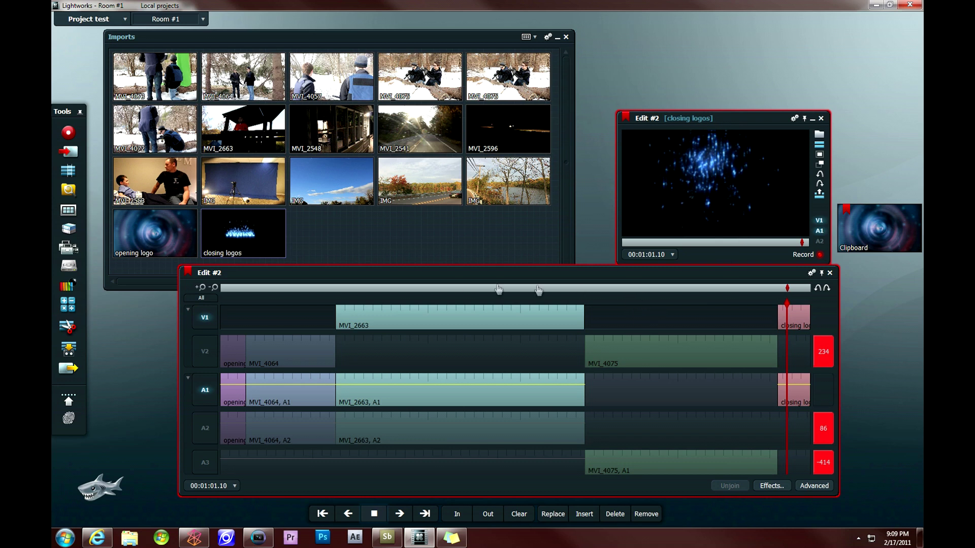
{"action": "left_click", "coordinate": [433, 288]}
{"action": "left_click", "coordinate": [595, 288]}
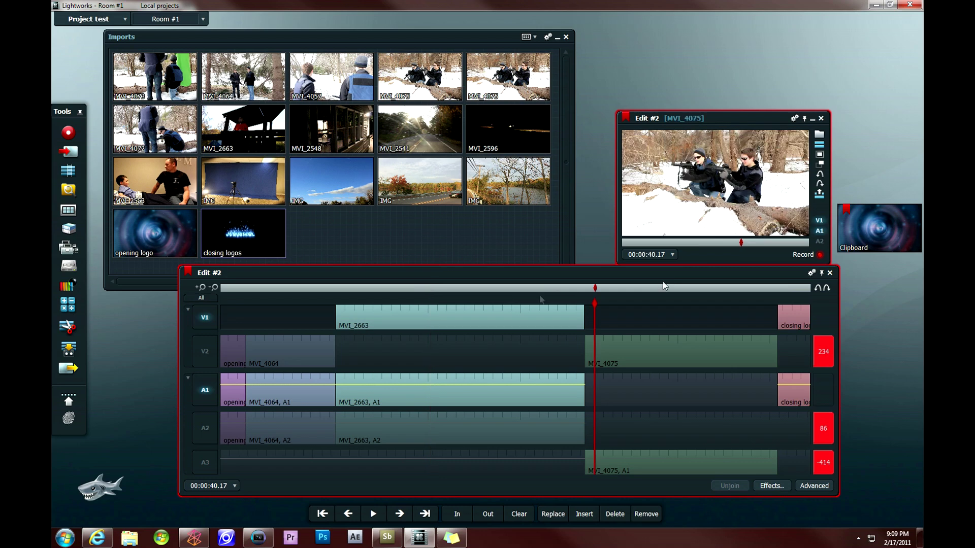
{"action": "left_click", "coordinate": [291, 288]}
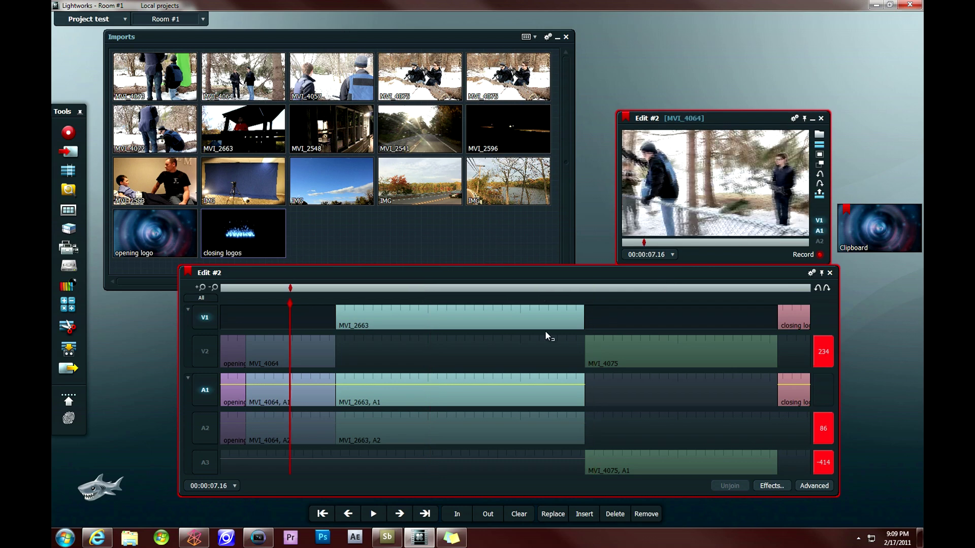